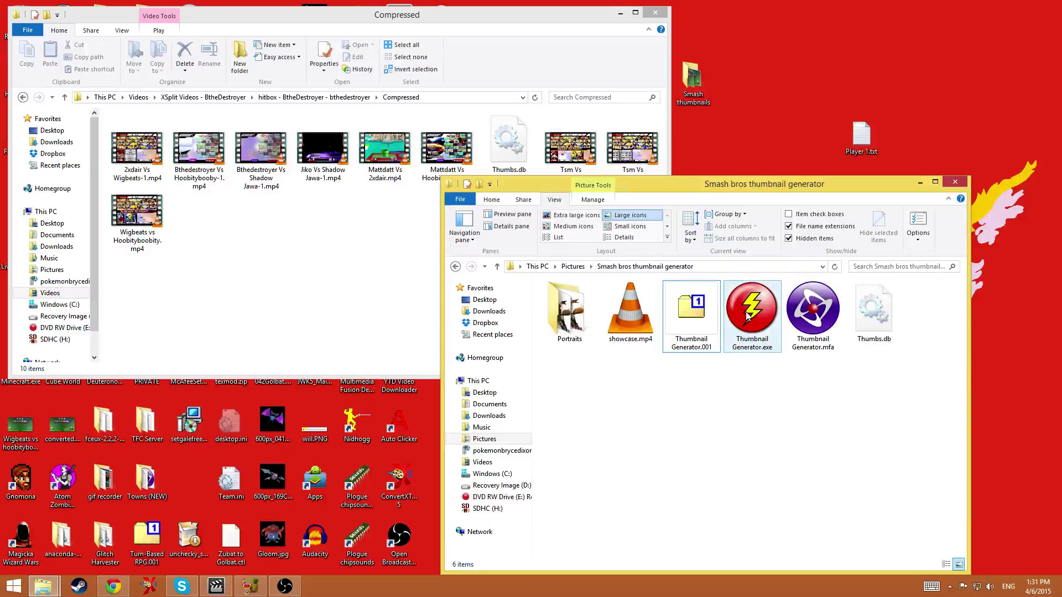
Step: Launch Thumbnail Generator.exe from the Smash bros thumbnail generator folder
double_click(749, 310)
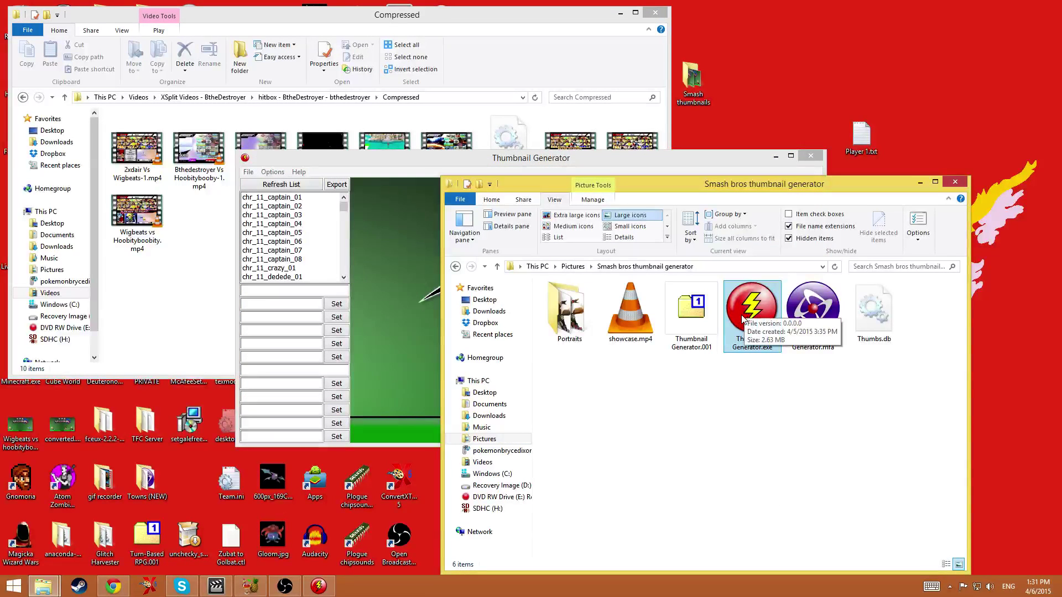
click(744, 325)
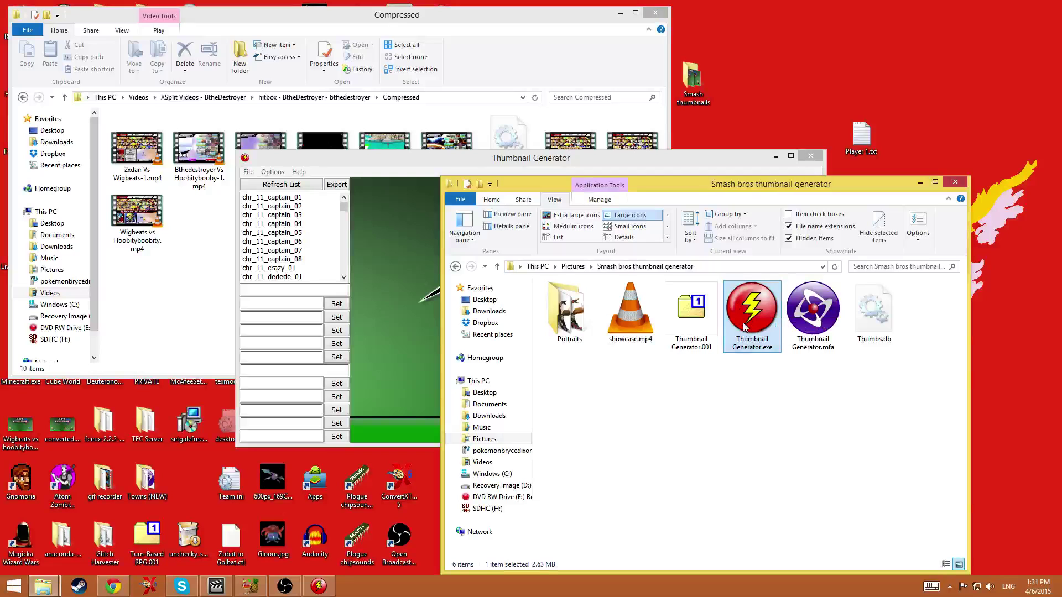
click(577, 341)
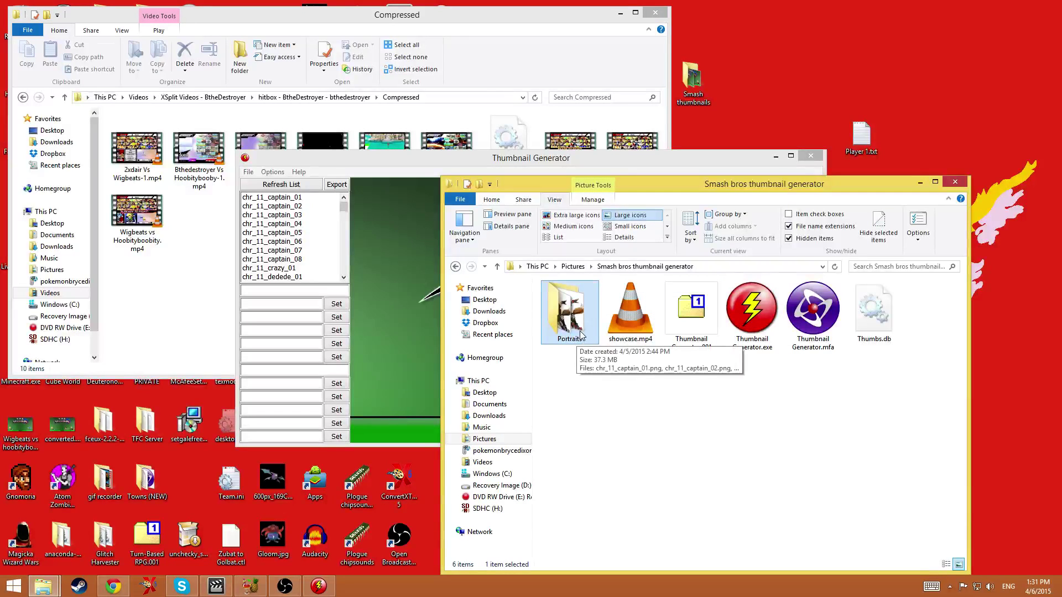
Step: Look through the character portrait names listed in Thumbnail Generator
click(387, 332)
click(306, 224)
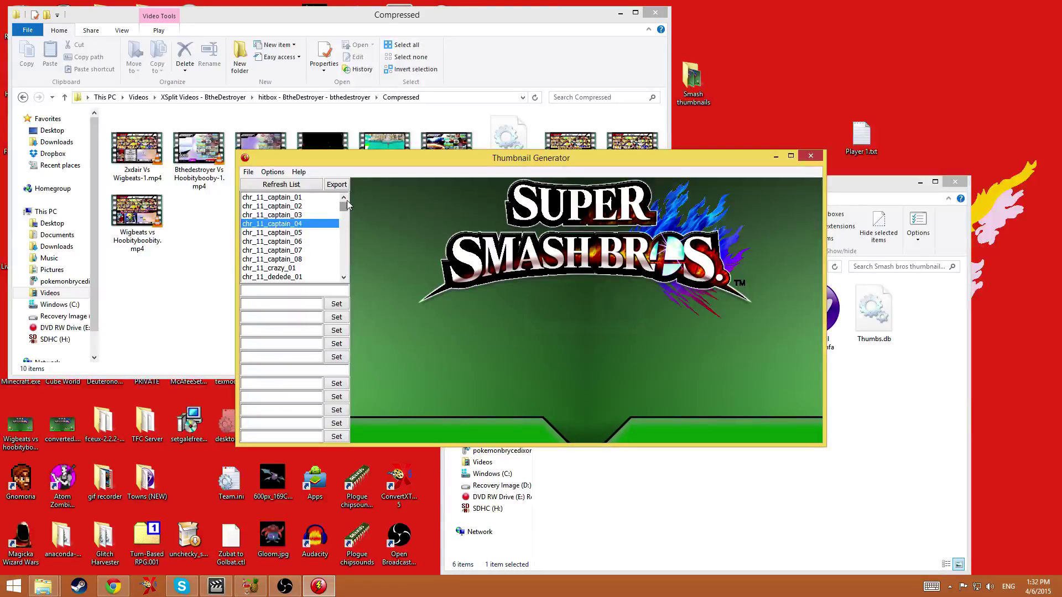
click(298, 242)
scroll(289, 282, down, 20)
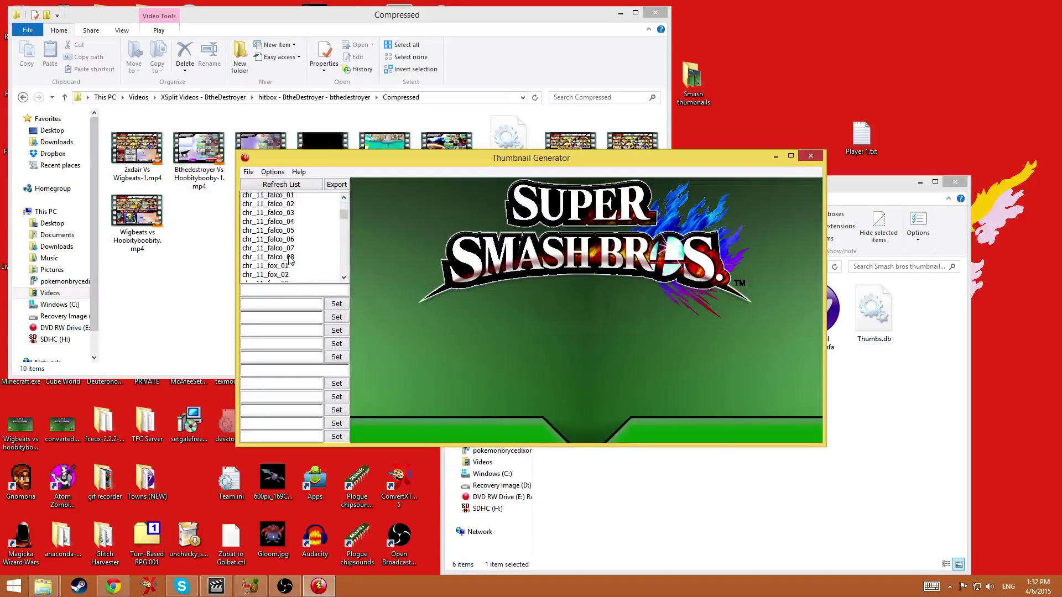
scroll(285, 266, down, 20)
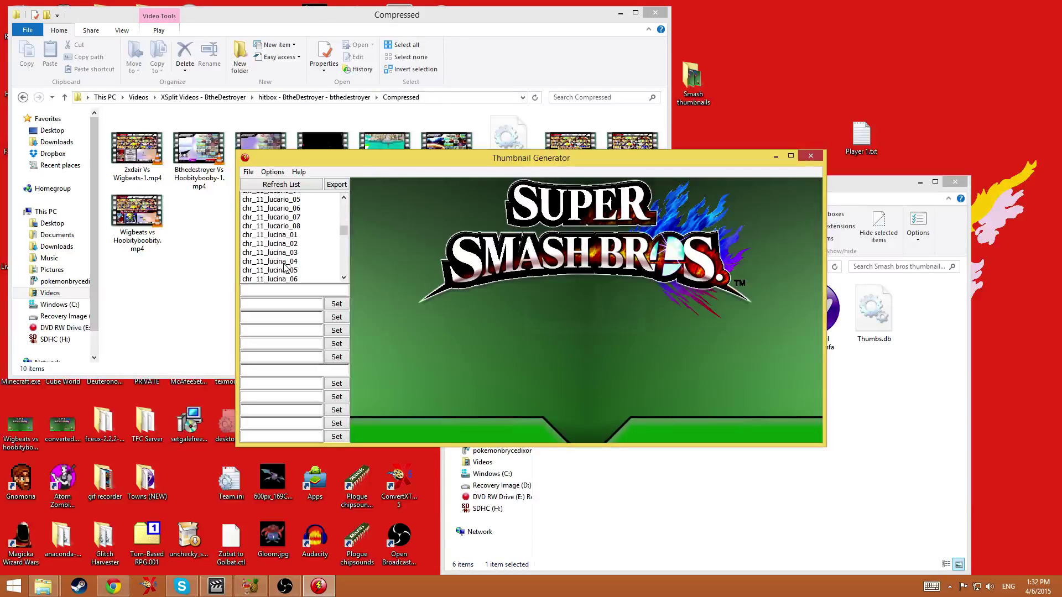
scroll(286, 266, down, 15)
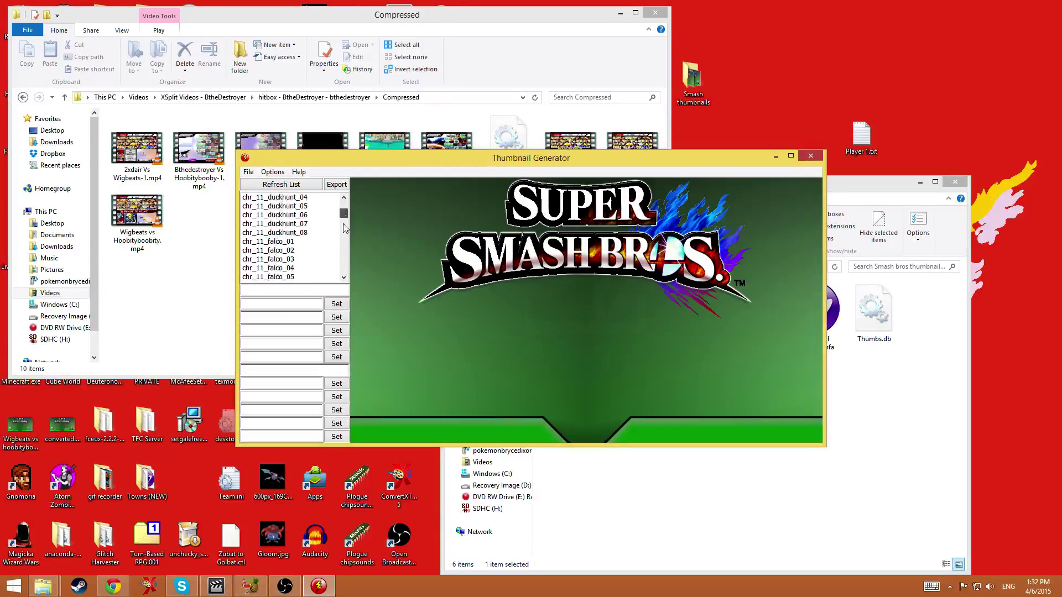
Step: Browse the portrait images in the Portraits folder and read its Tag.txt file
click(588, 492)
double_click(570, 304)
scroll(664, 398, down, 10)
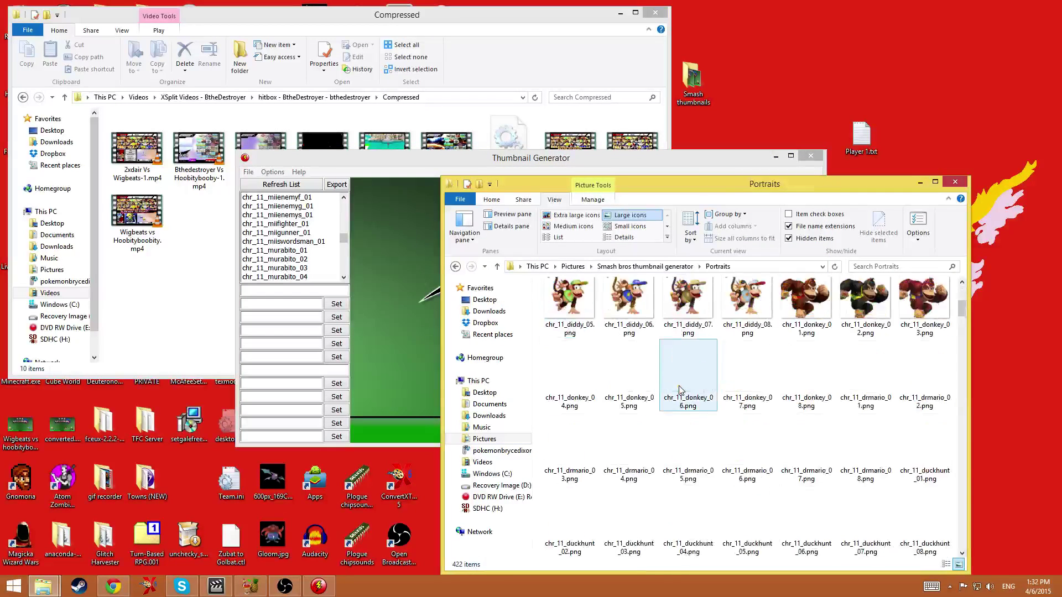
scroll(756, 453, down, 20)
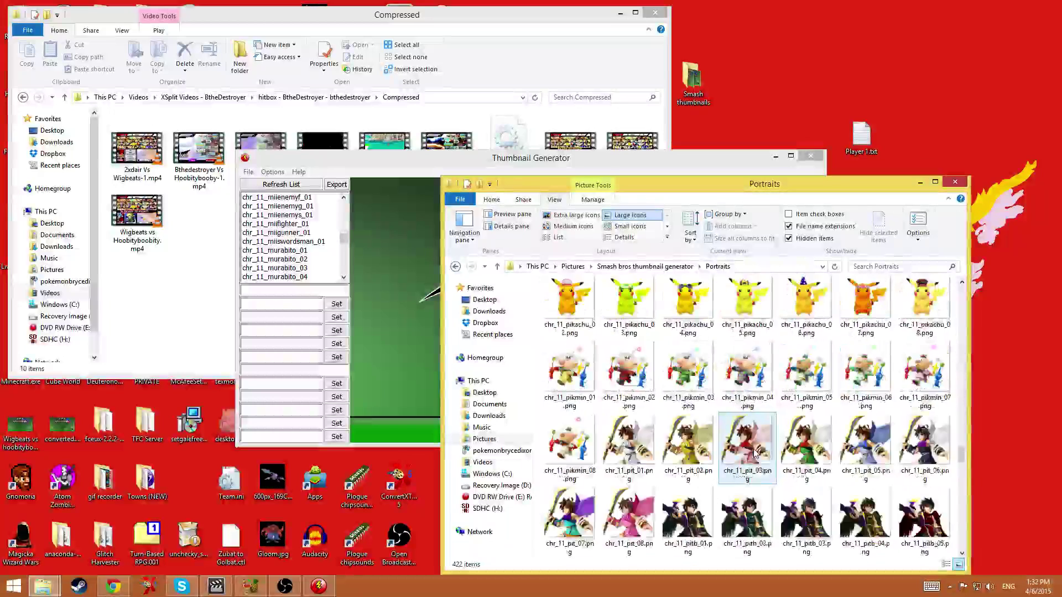
scroll(755, 454, down, 10)
double_click(568, 522)
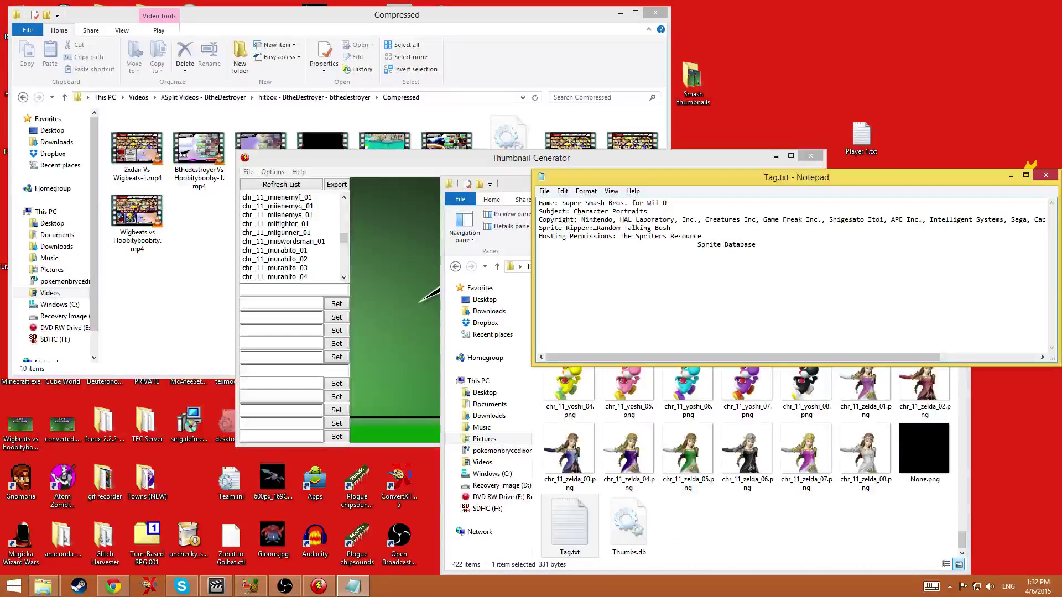
click(1046, 175)
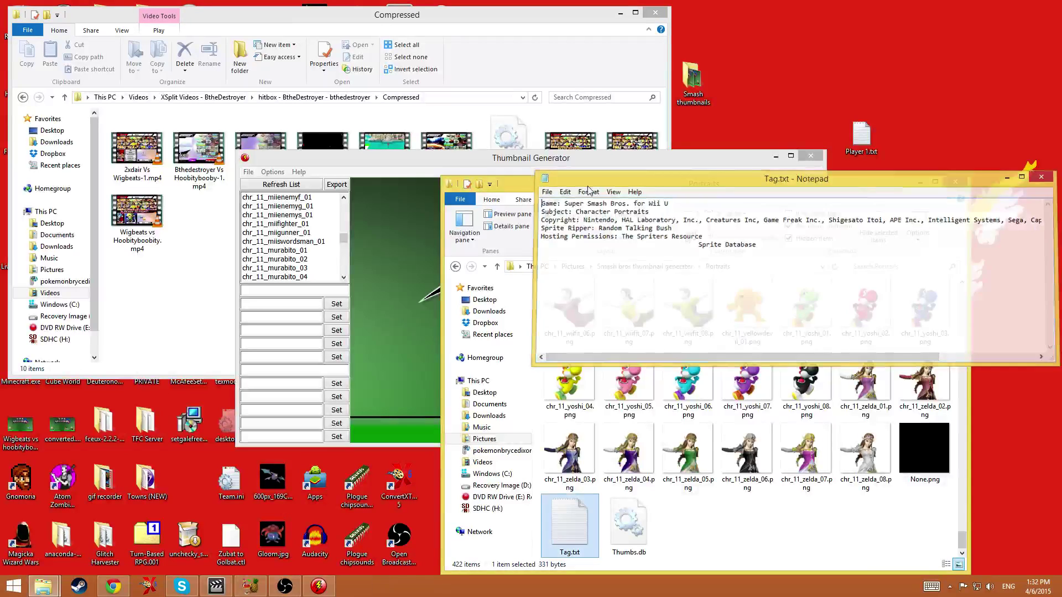
Step: Return to the start of the portrait list and go back from Portraits to the Smash bros thumbnail generator folder
click(348, 254)
drag(341, 240, 338, 176)
click(797, 521)
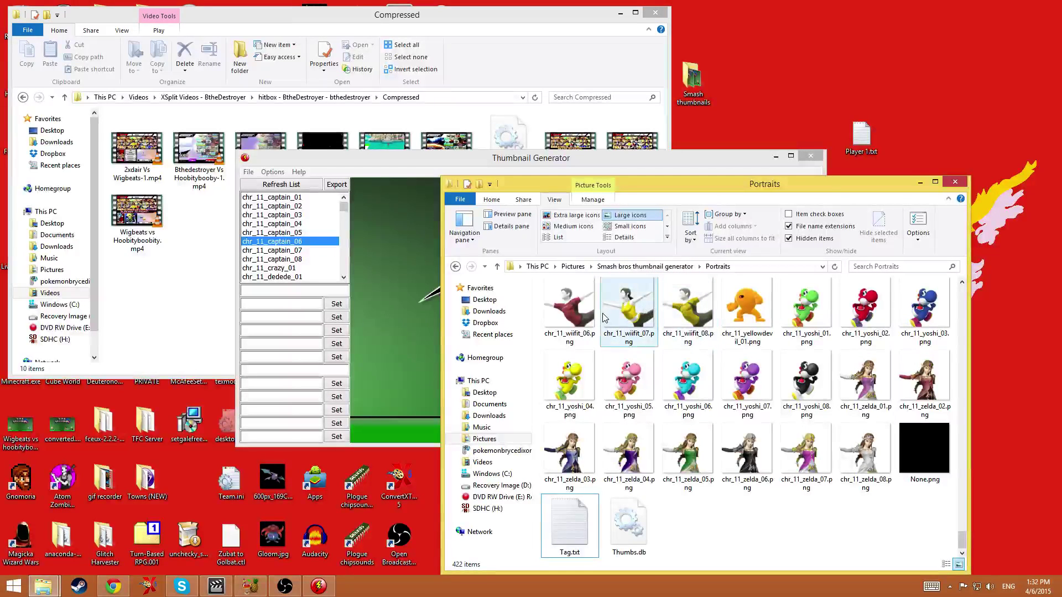
click(645, 266)
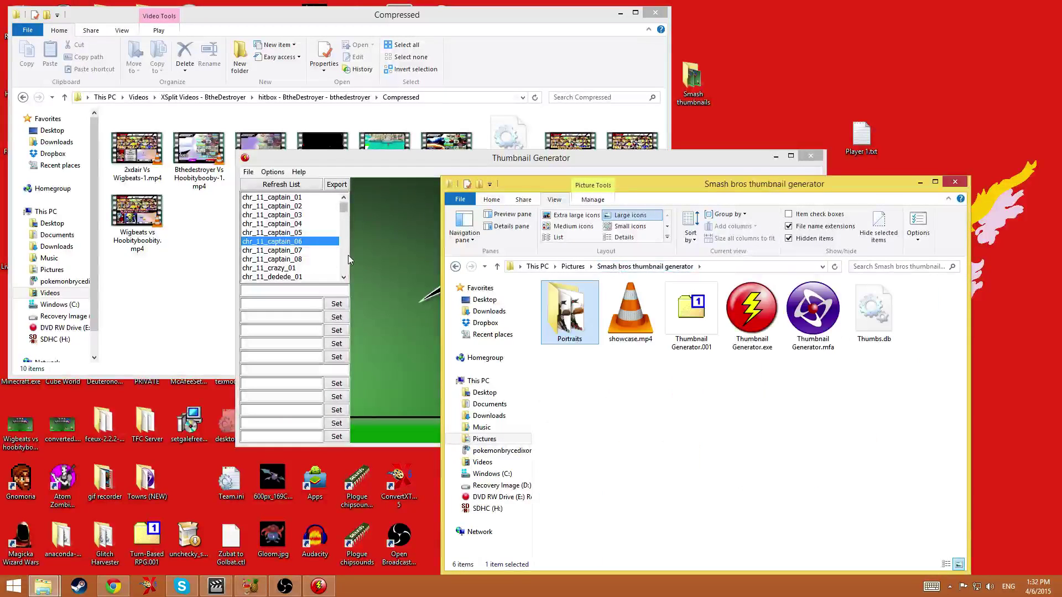
Step: Refresh Thumbnail Generator's portrait list and select the chr_11_captain_03 entry
click(347, 256)
click(347, 204)
click(299, 185)
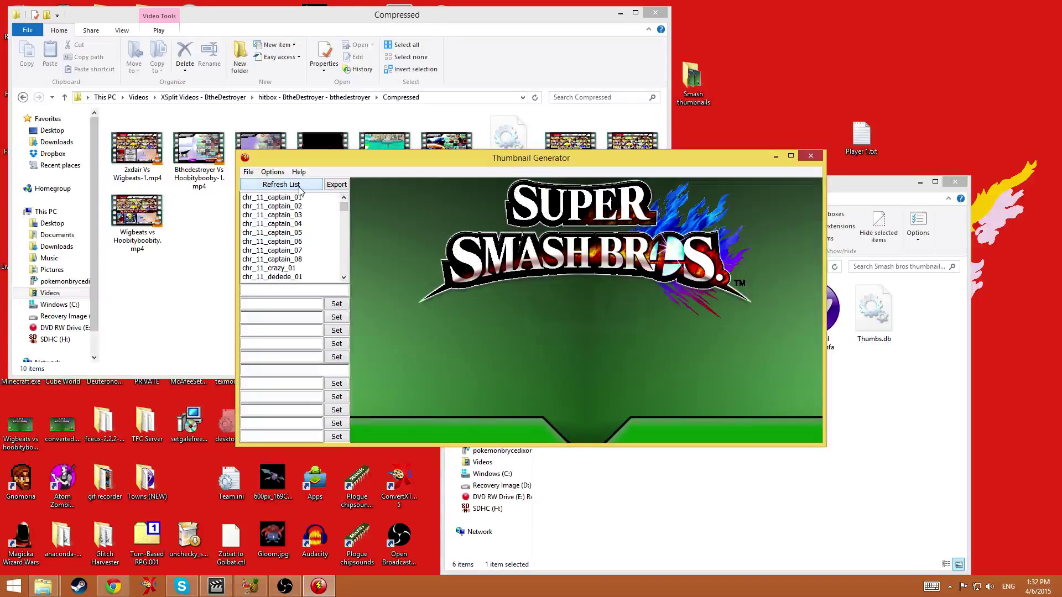
click(302, 216)
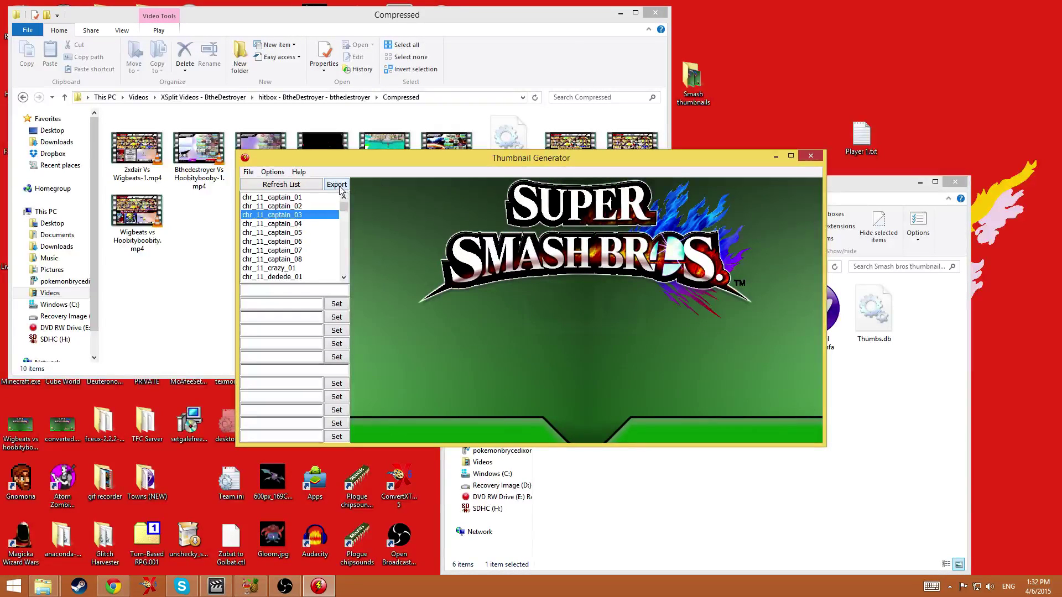
click(343, 289)
Step: Play 2xdair Vs Wigbeats-1.mp4 from the Compressed folder, pausing on the character selection screen to check both fighters, and minimize the player
click(145, 221)
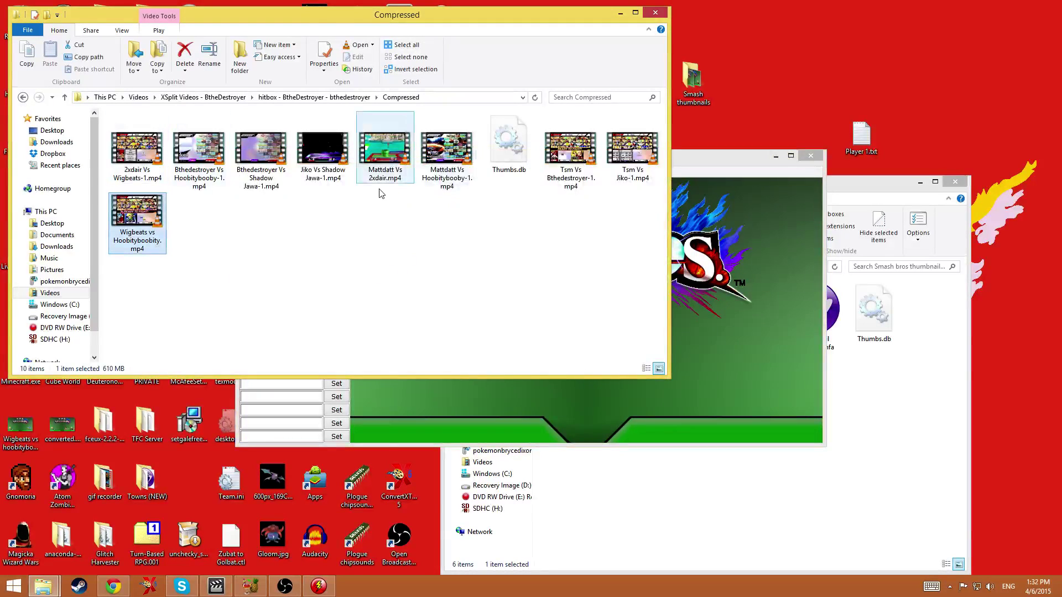
click(442, 157)
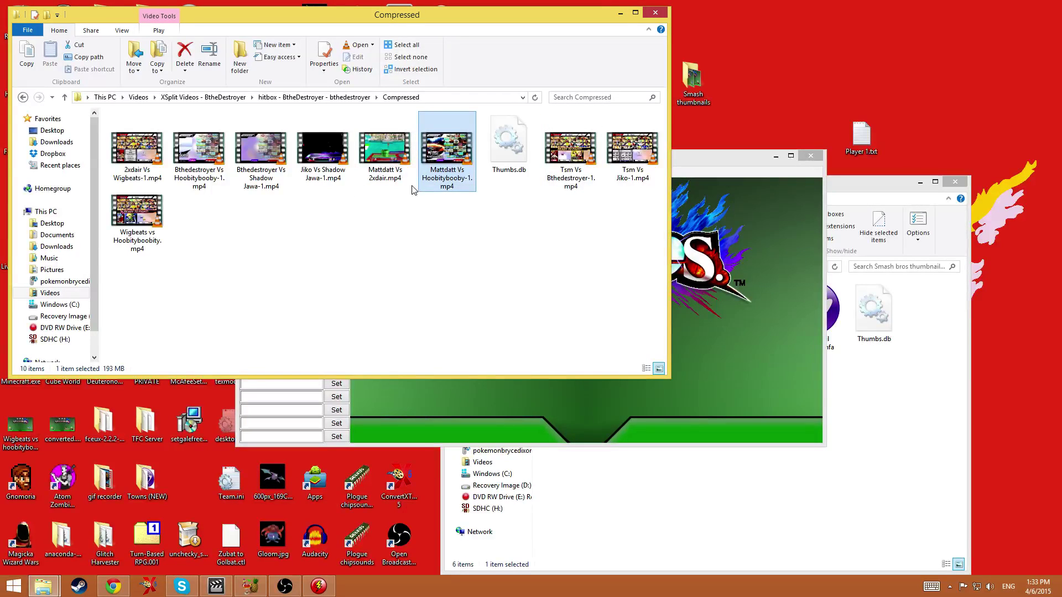
click(322, 158)
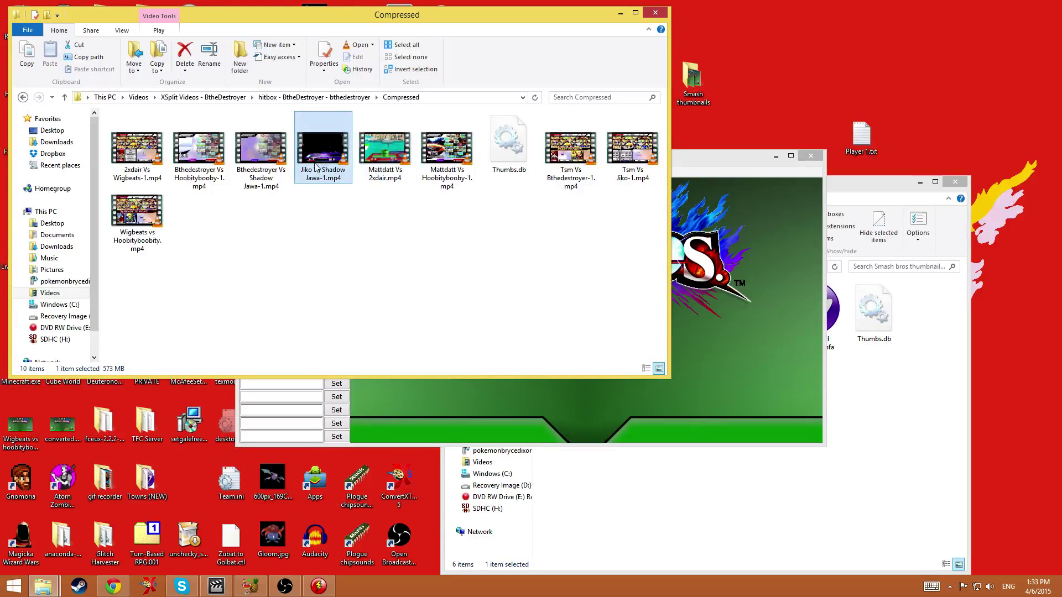
click(159, 183)
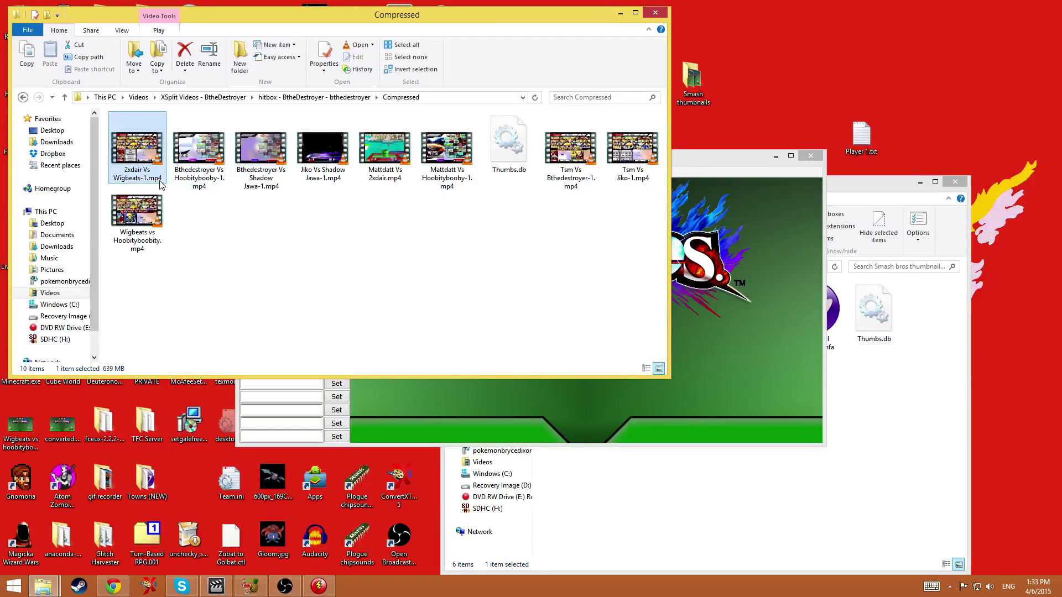
double_click(135, 177)
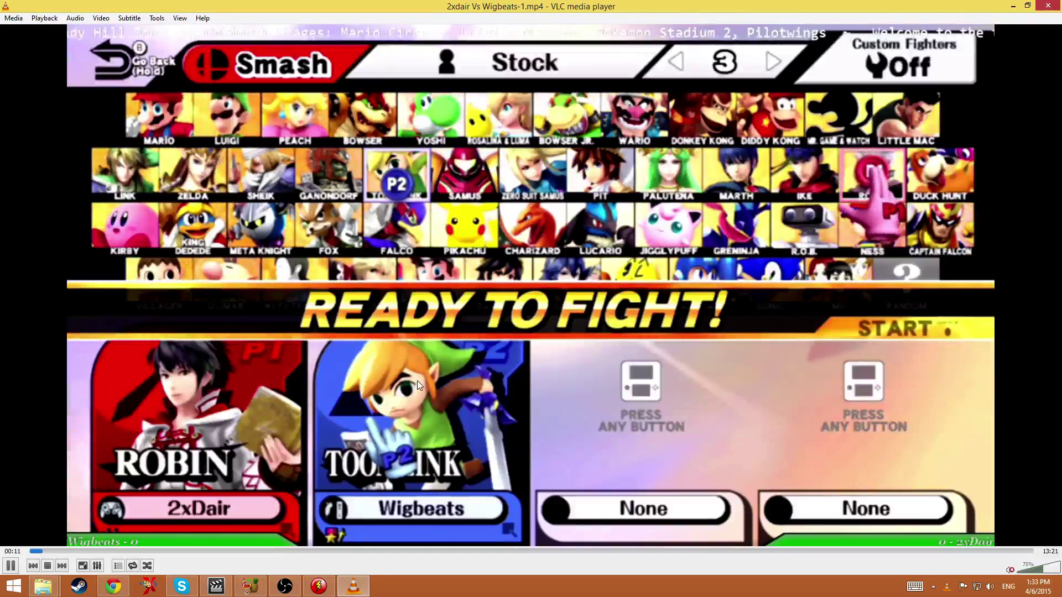
key(space)
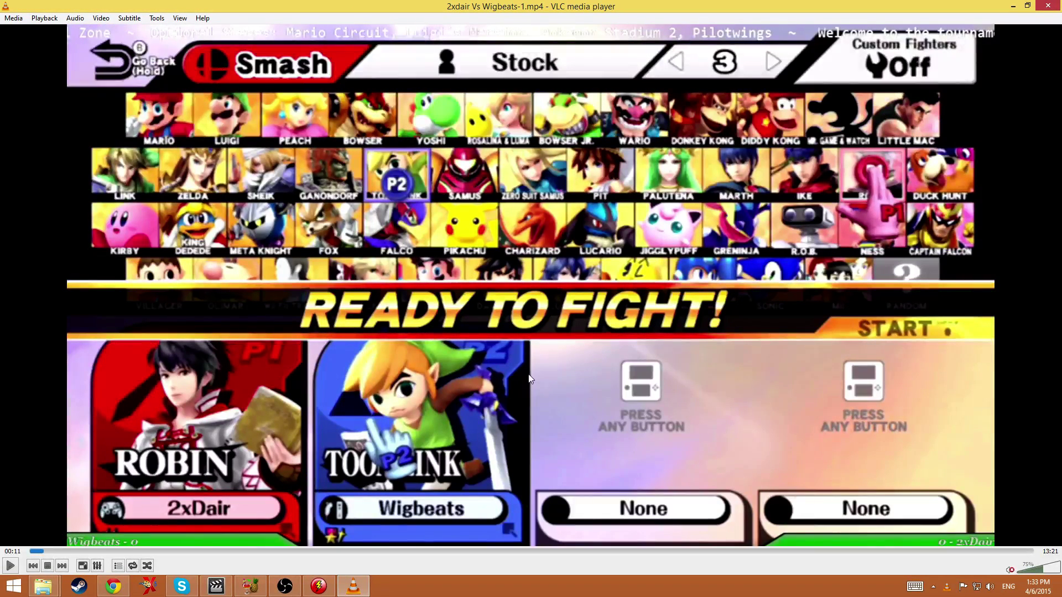
click(1013, 6)
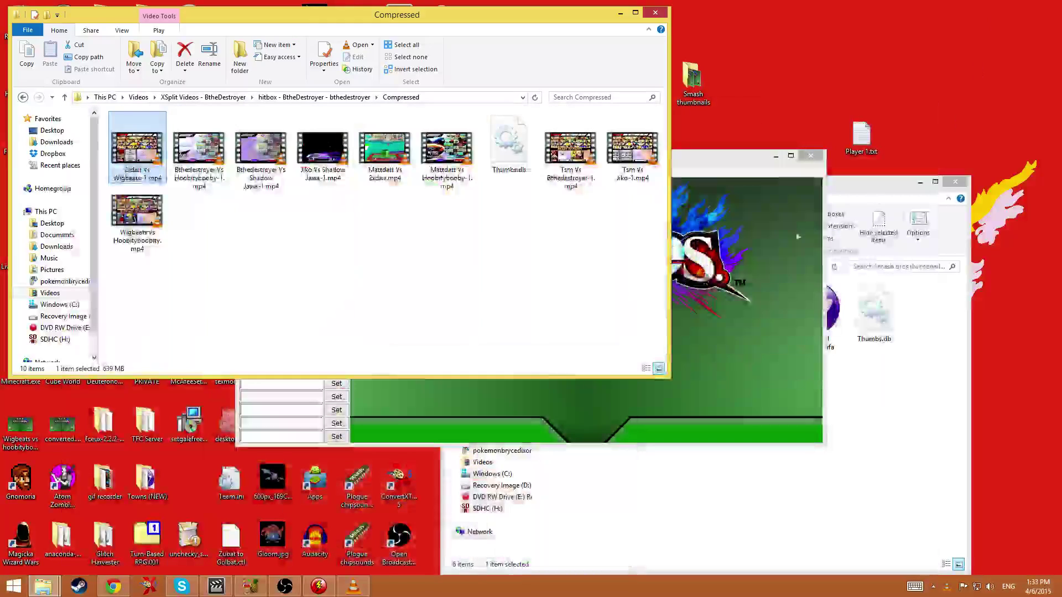
Step: Enter 2xDair as the first player's name and Wigbeats as the second player's name on the thumbnail
click(718, 316)
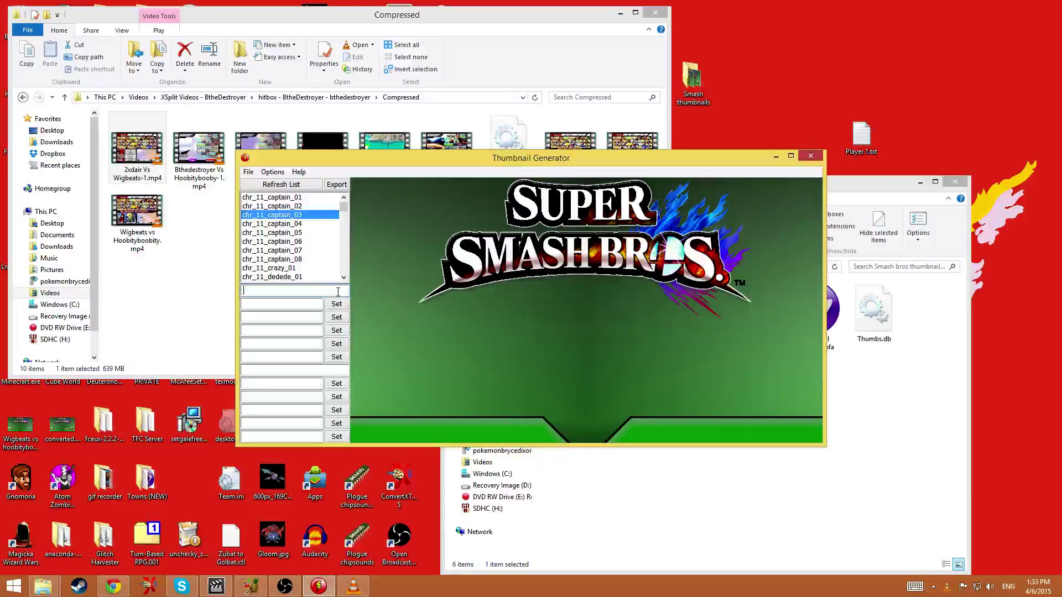
text(2xDair)
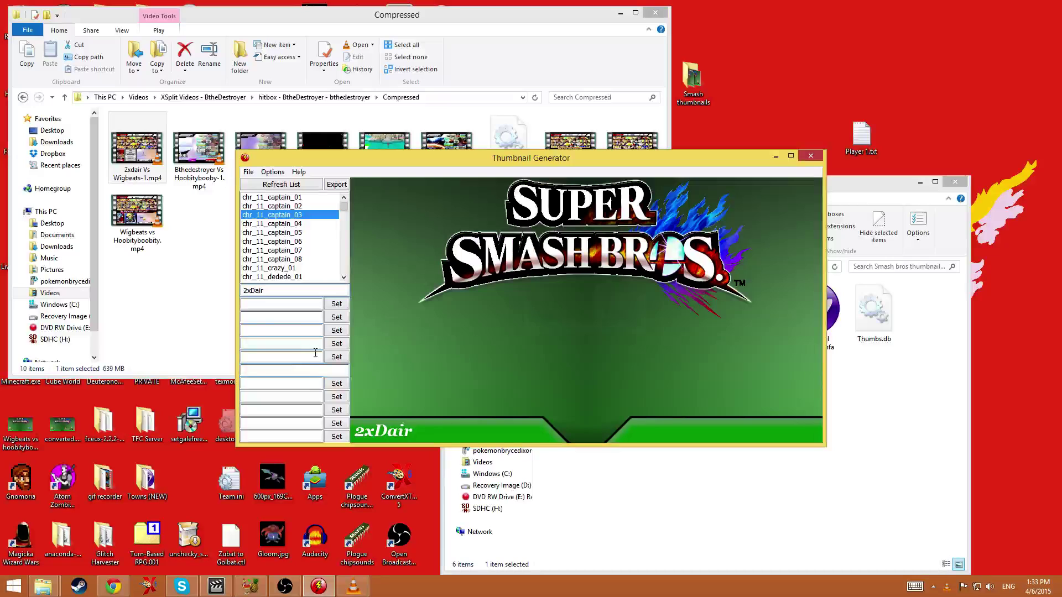
text(Wigbeats)
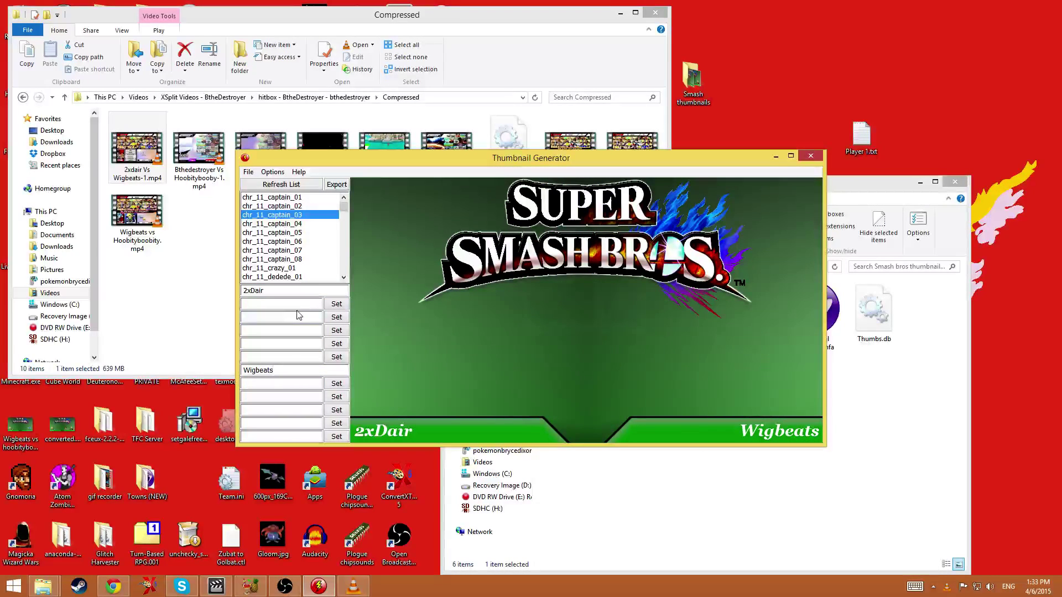
Step: Find chr_11_murabito_08 in the portrait list and assign it to 2xDair's first portrait slot
scroll(307, 271, down, 14)
scroll(312, 270, down, 20)
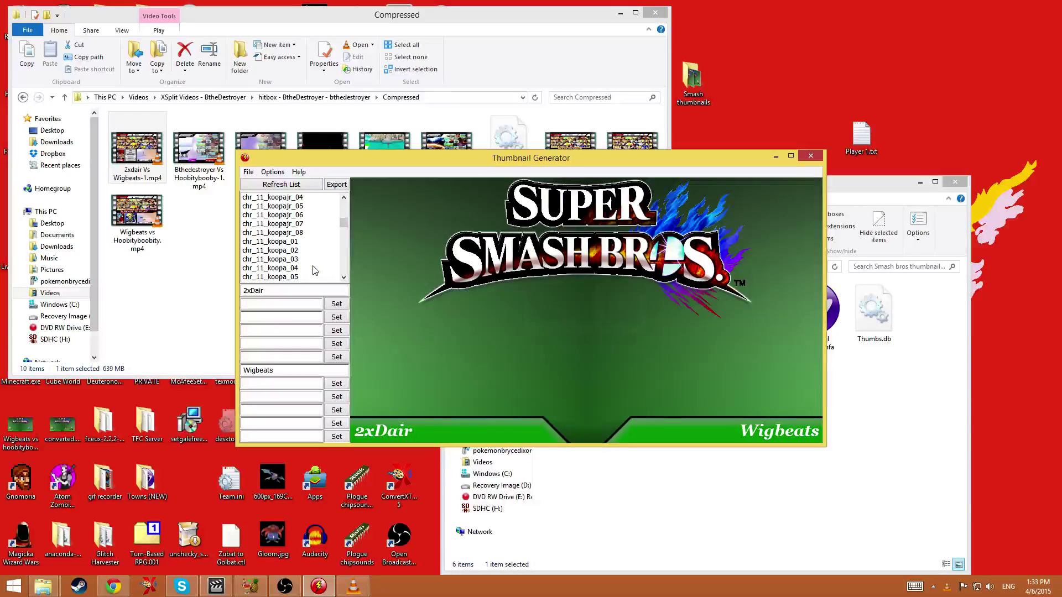
scroll(303, 247, up, 7)
scroll(303, 248, up, 5)
click(299, 206)
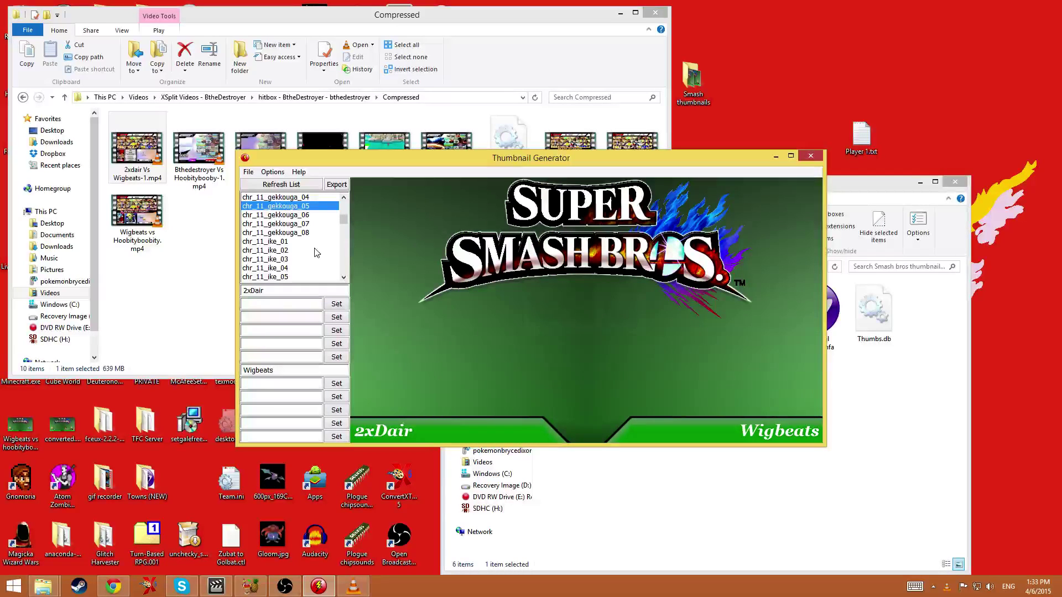
scroll(321, 255, down, 6)
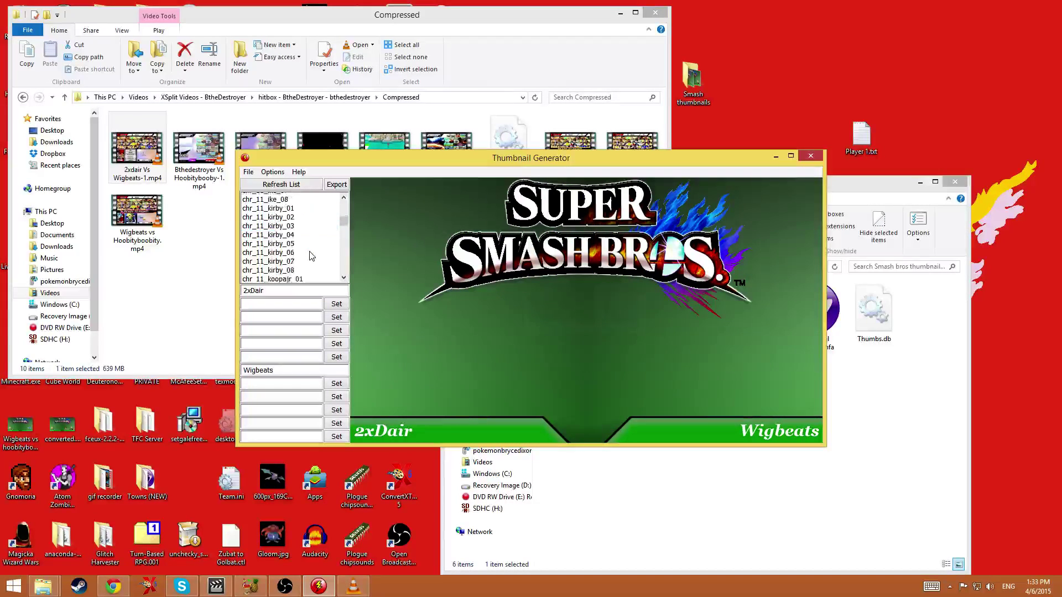
scroll(312, 256, down, 3)
click(279, 237)
click(279, 245)
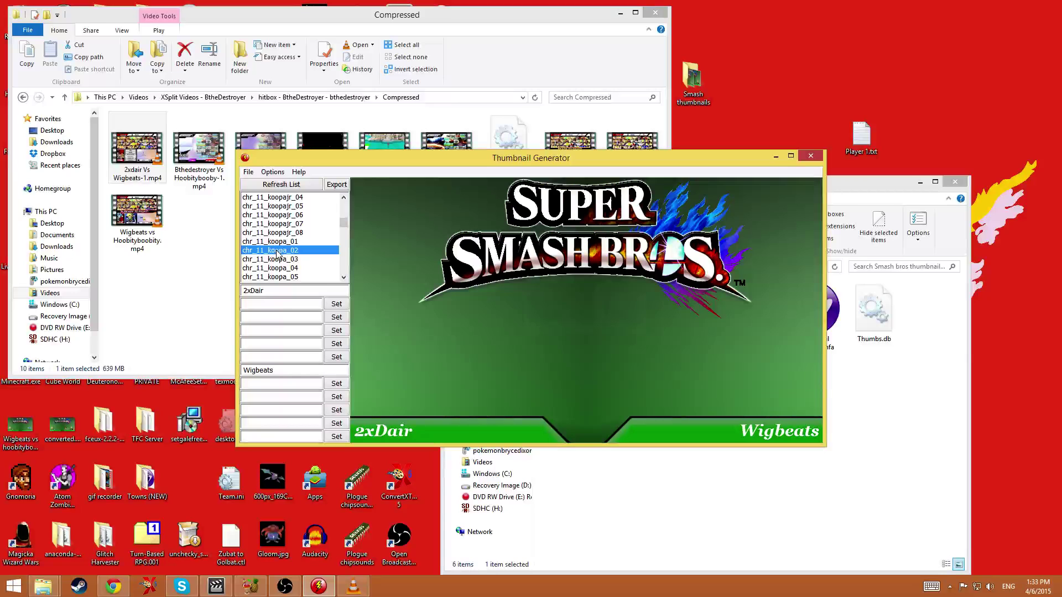
scroll(288, 260, down, 12)
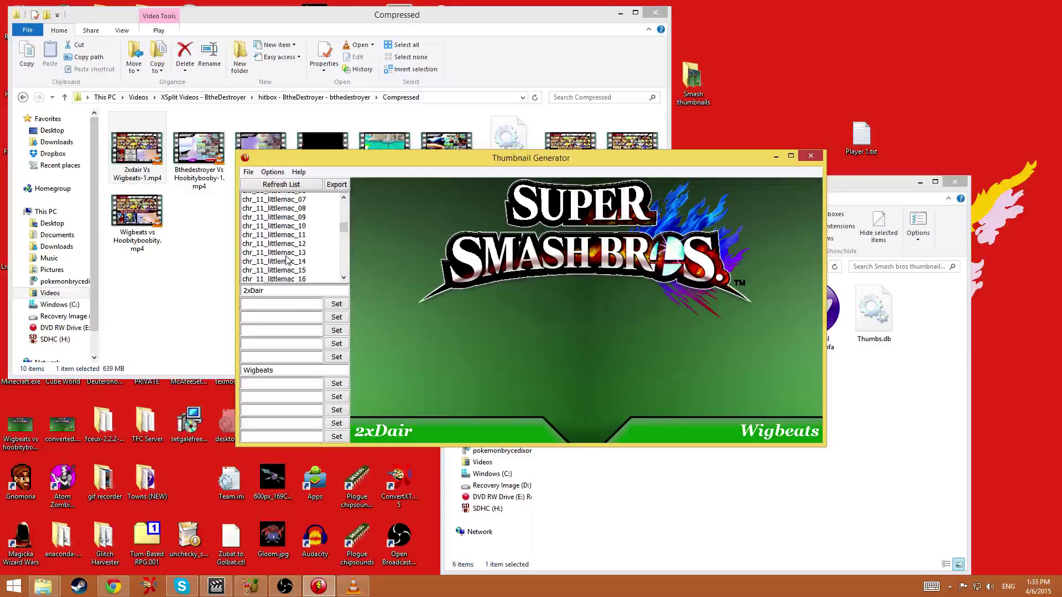
scroll(287, 260, down, 8)
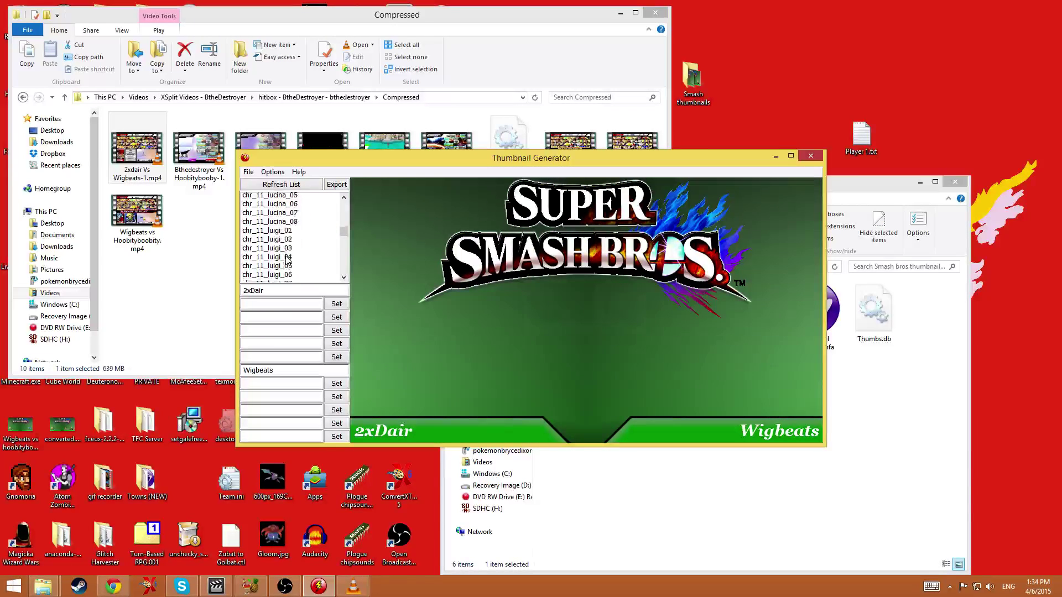
scroll(322, 254, down, 9)
scroll(323, 254, down, 4)
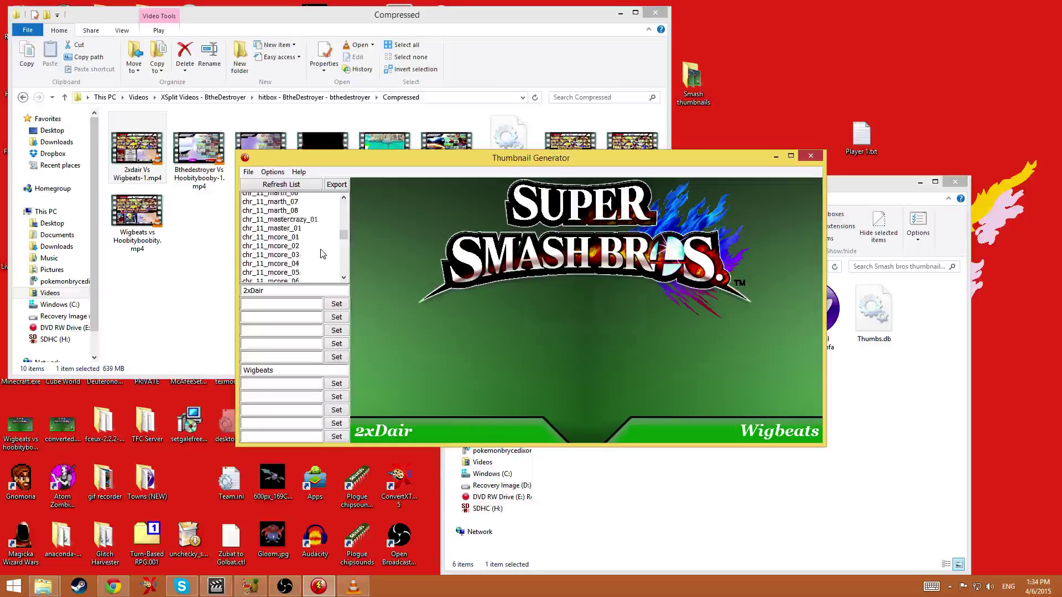
scroll(322, 253, down, 3)
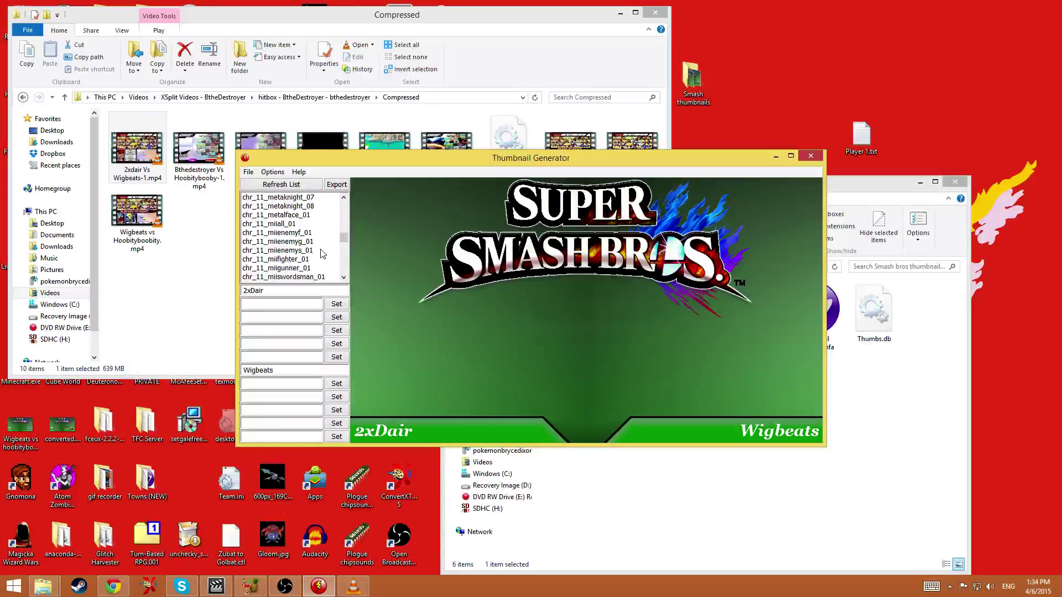
scroll(322, 254, down, 1)
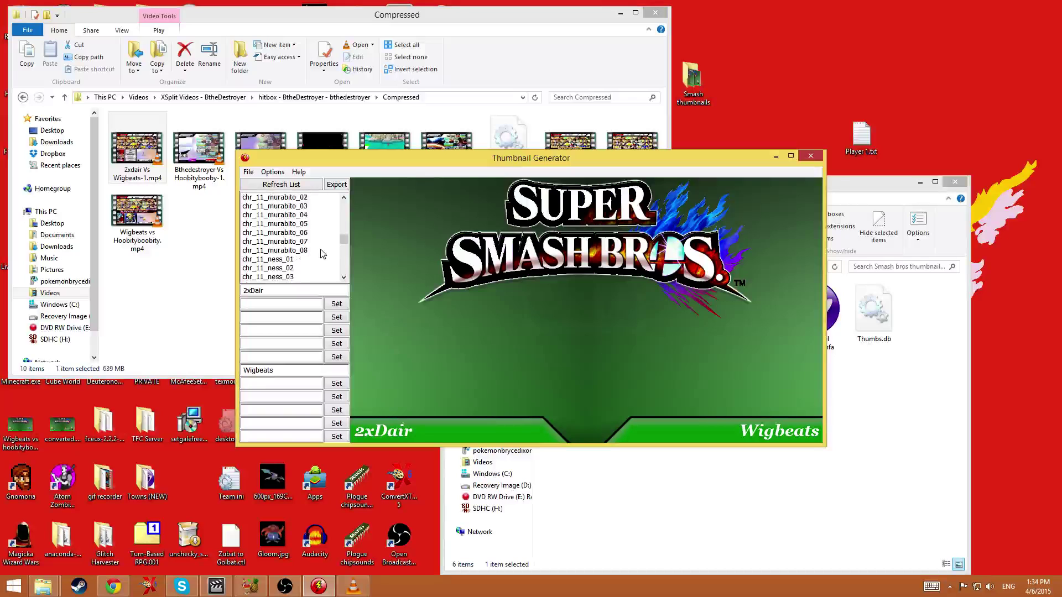
click(338, 304)
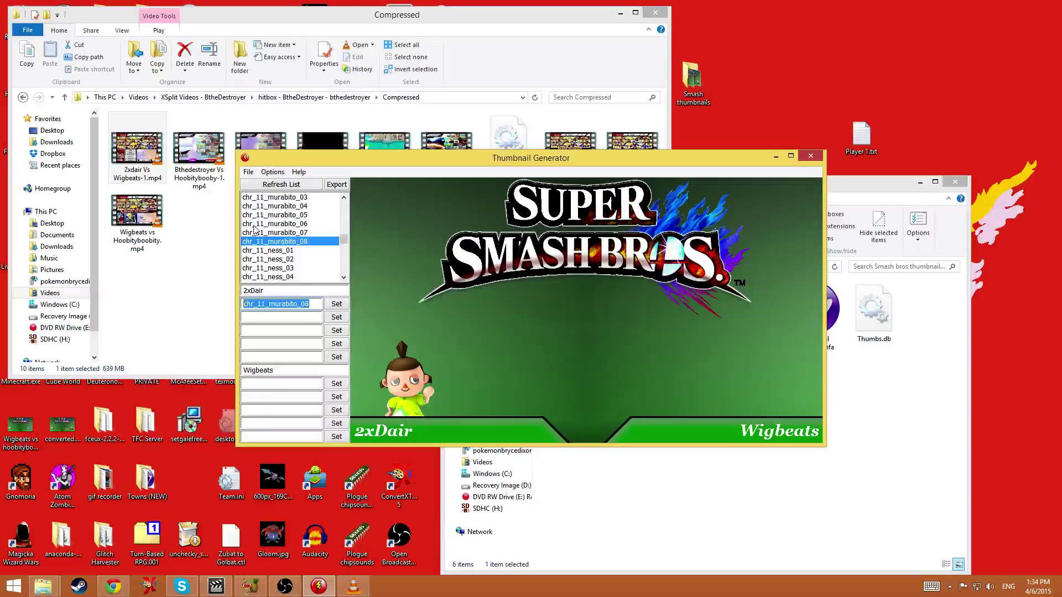
Step: Clear 2xDair's first portrait slot, find chr_11_reflet_07 in the portrait list and assign it to that slot
key(BackSpace)
scroll(281, 254, down, 10)
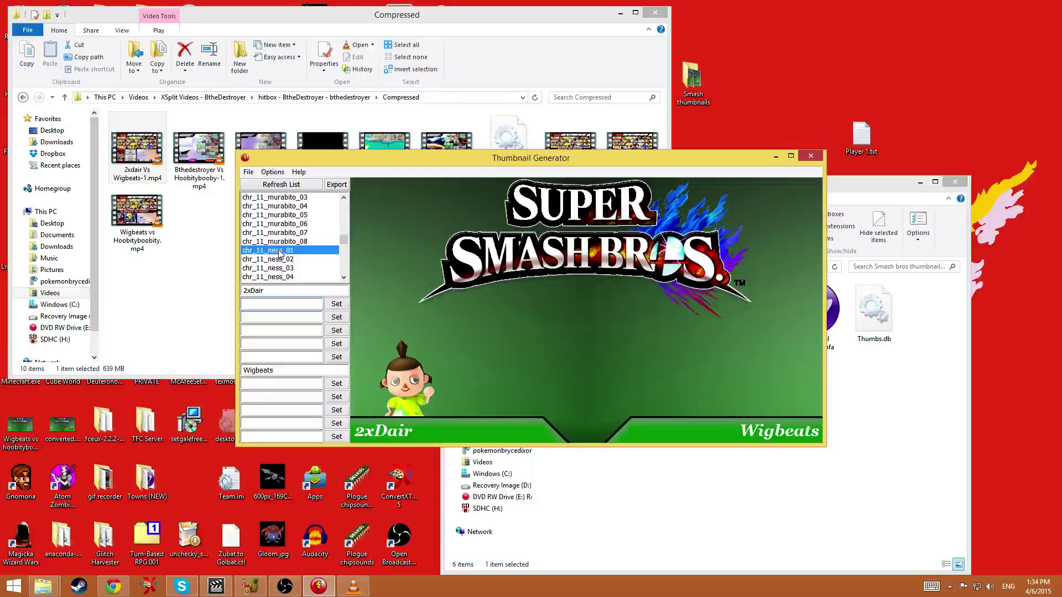
scroll(280, 254, down, 5)
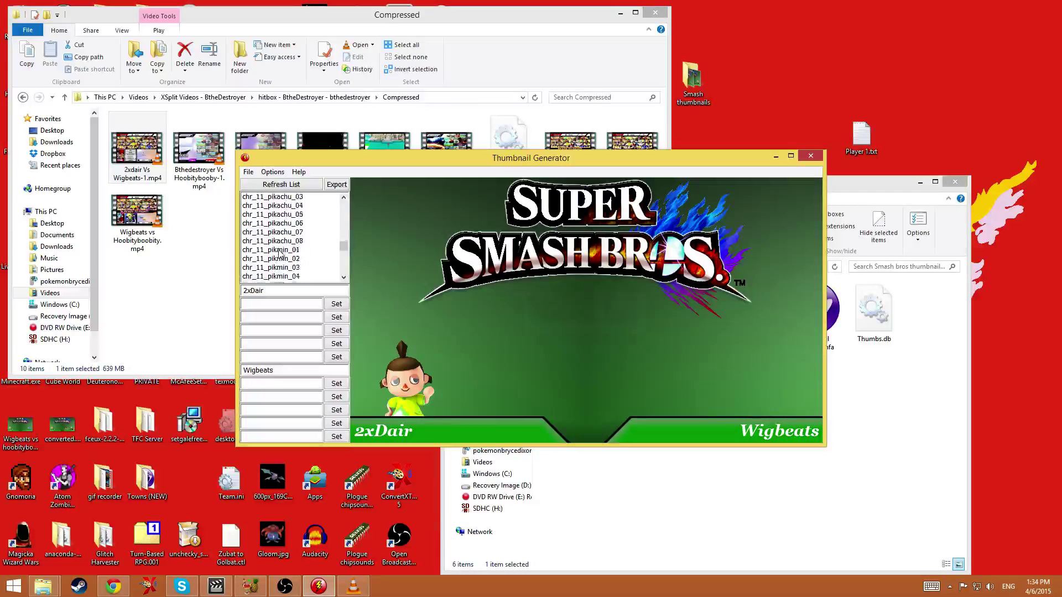
scroll(280, 253, up, 3)
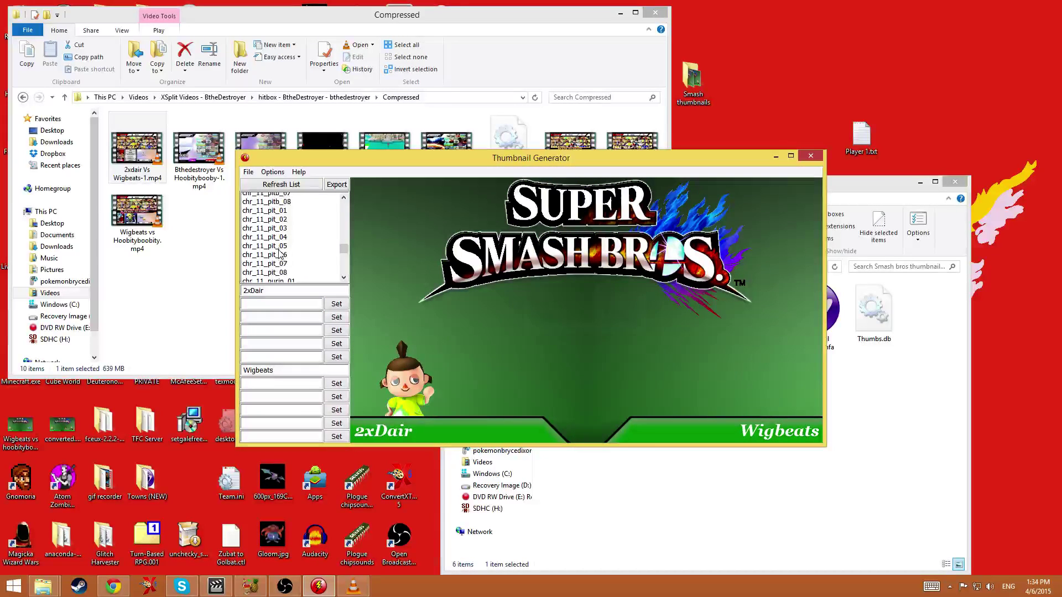
click(279, 251)
scroll(293, 277, down, 4)
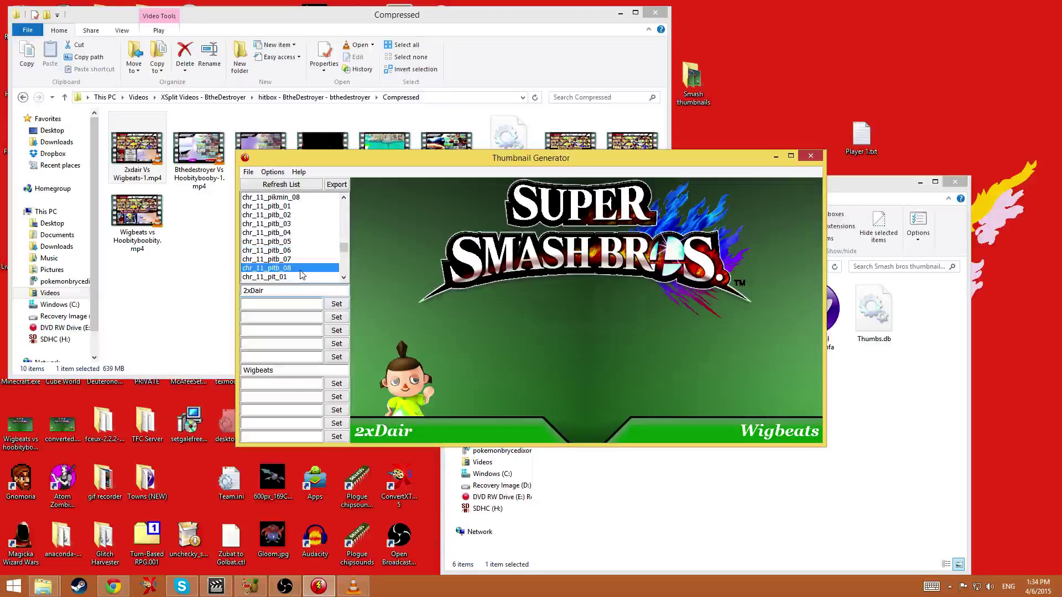
scroll(301, 275, down, 3)
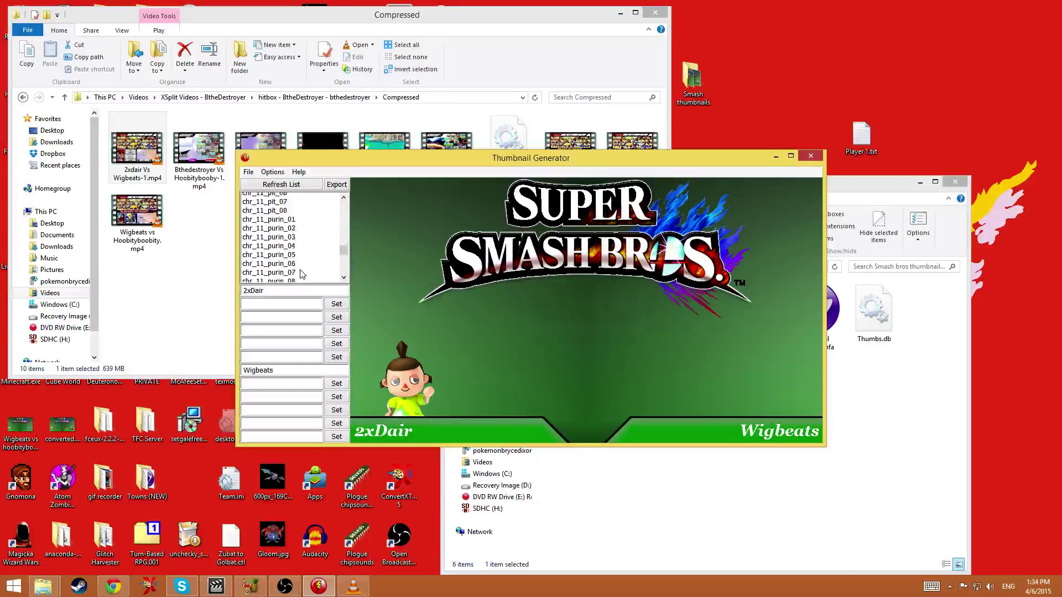
scroll(302, 266, down, 3)
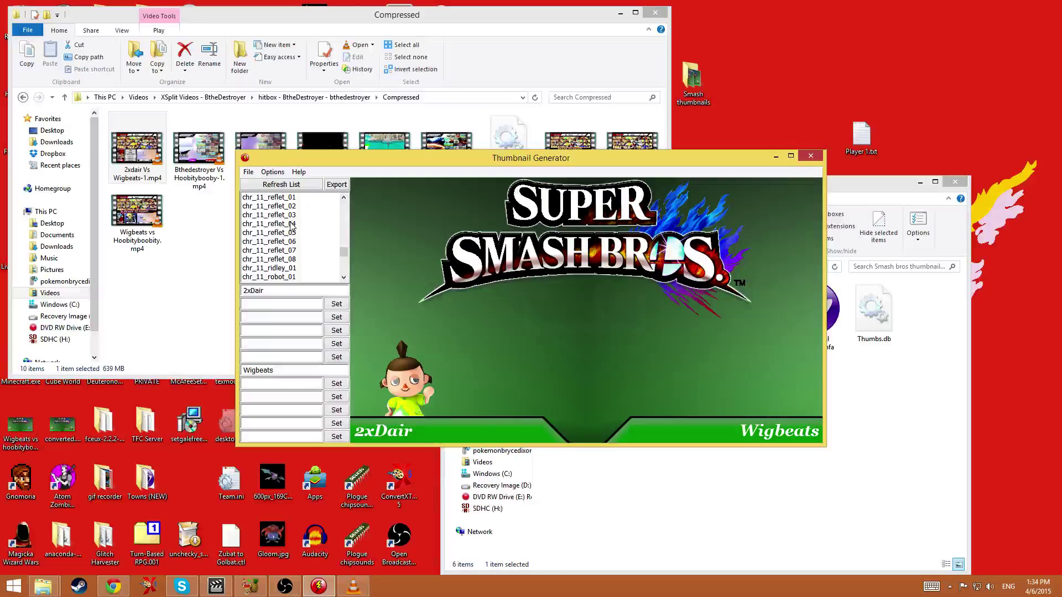
click(287, 197)
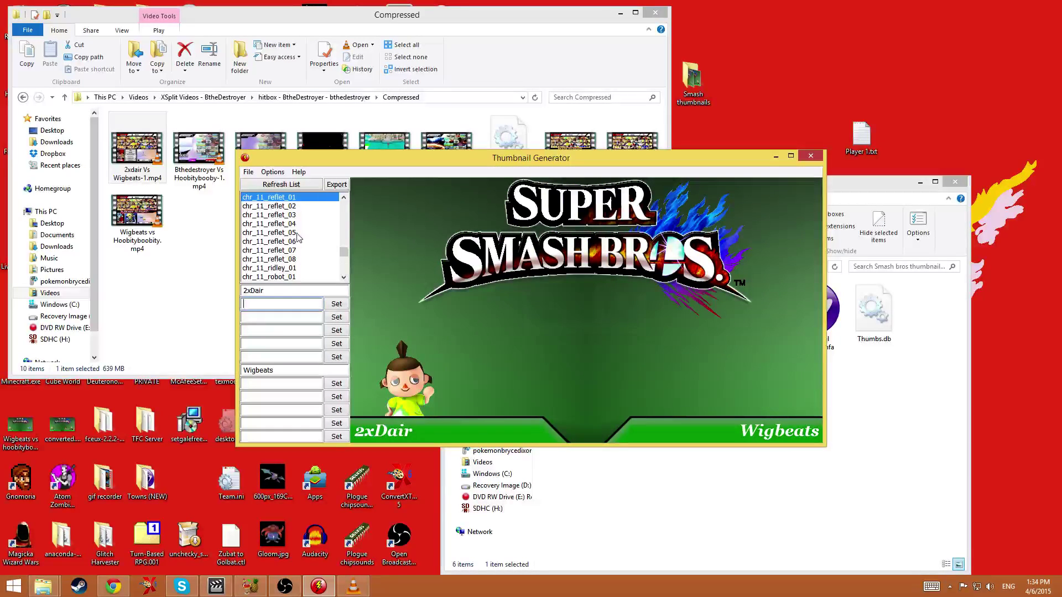
click(285, 250)
click(337, 303)
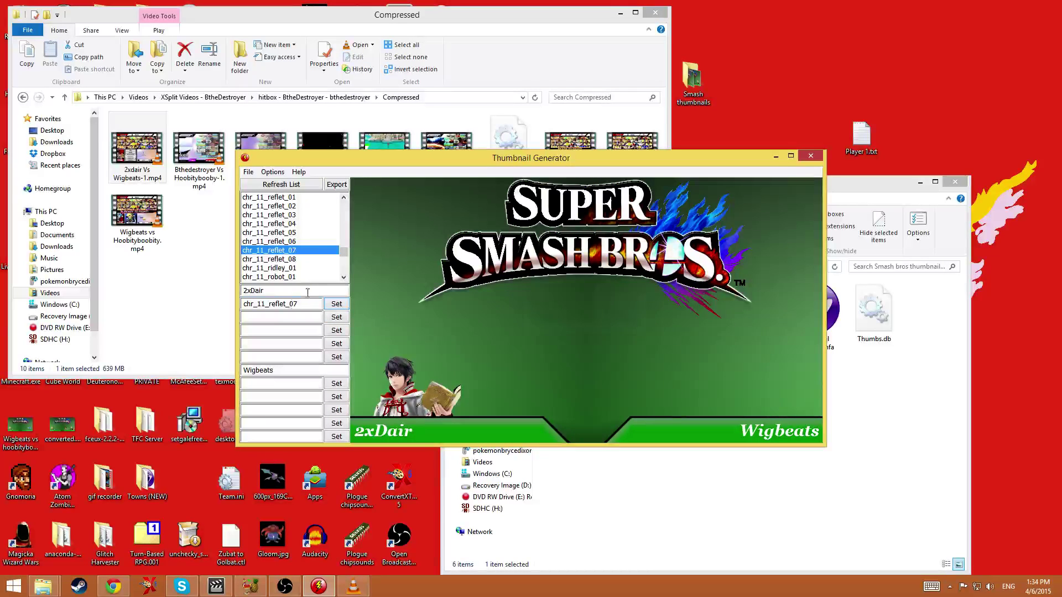
Step: Move the chr_11_reflet_07 entry from 2xDair's first portrait slot to the third slot
click(289, 259)
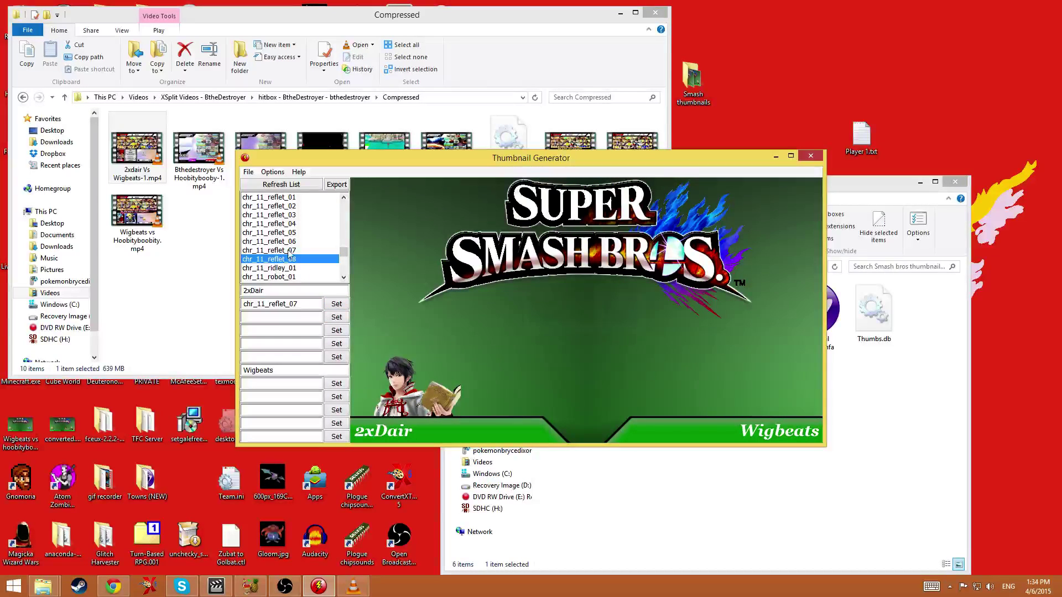
click(286, 382)
double_click(298, 306)
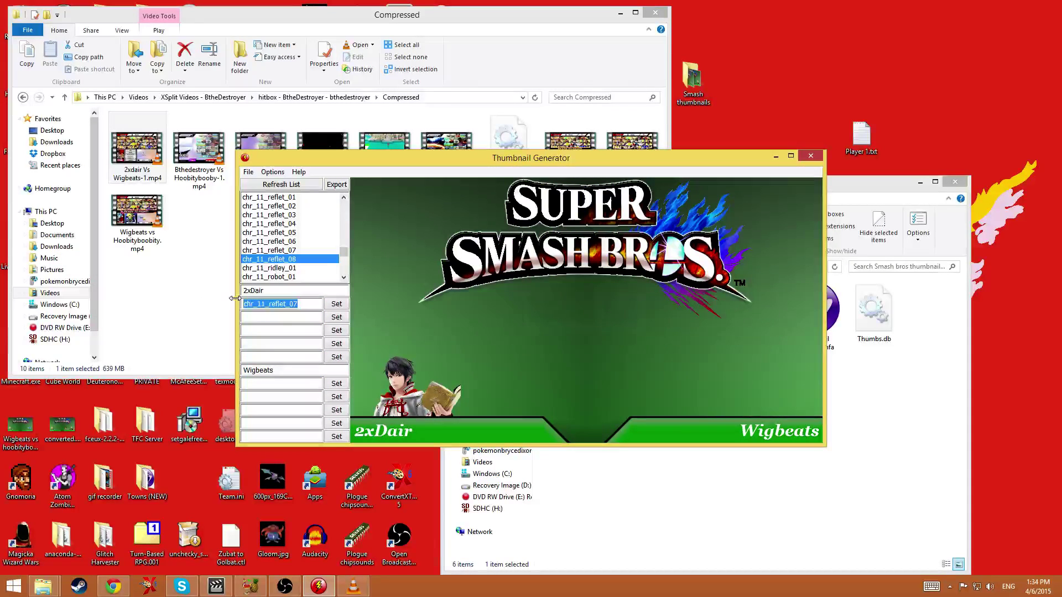
key(ctrl+x)
click(279, 327)
key(ctrl+v)
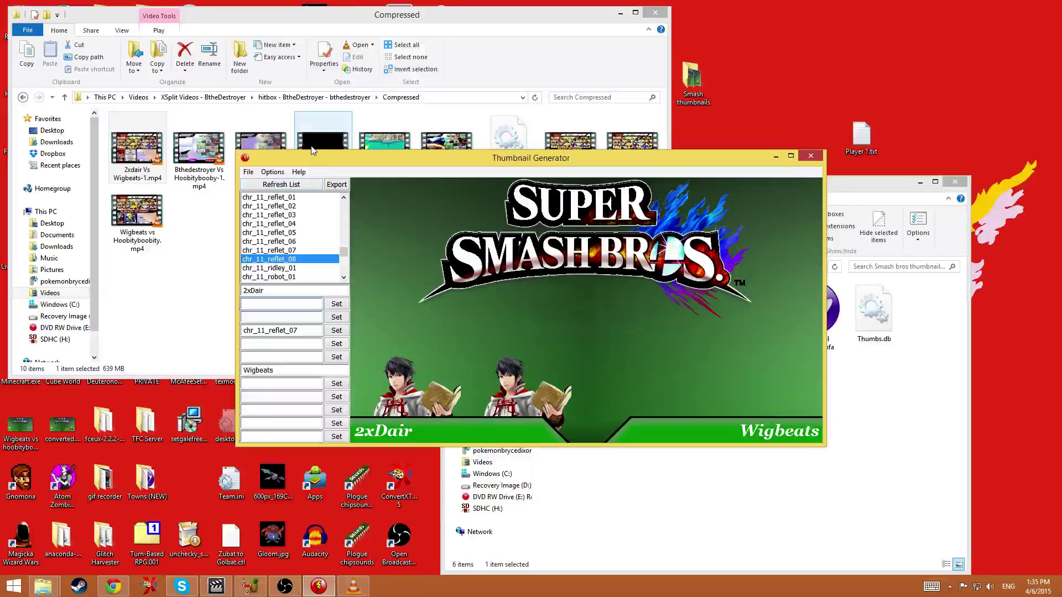
Step: Blank 2xDair's first portrait with the entry none, and refill the slot with chr_11_reflet_01 adapted from the third slot's entry
text(none)
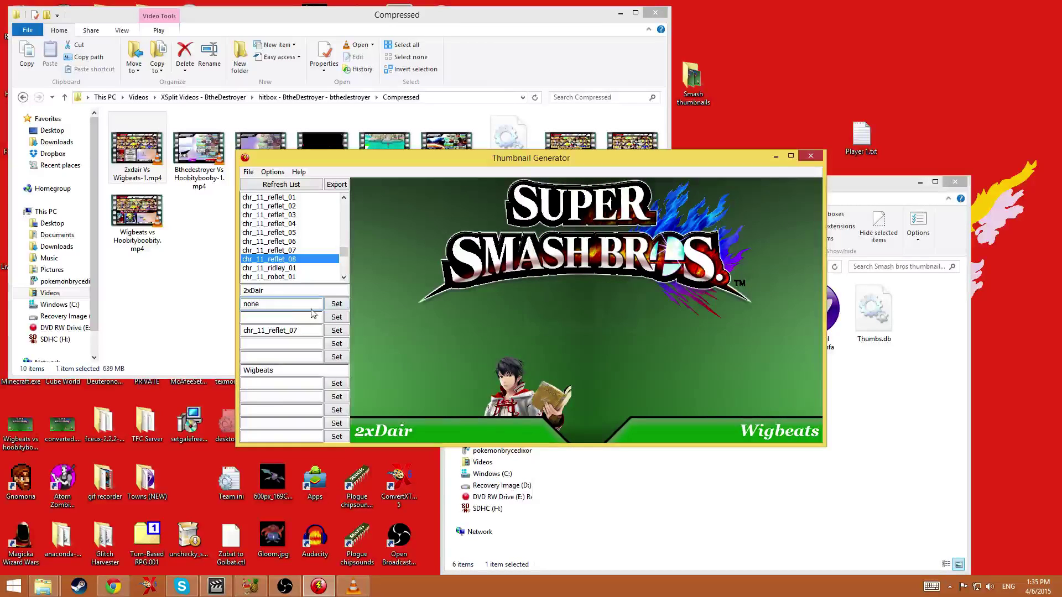
double_click(297, 330)
key(ctrl+c)
double_click(265, 304)
key(ctrl+v)
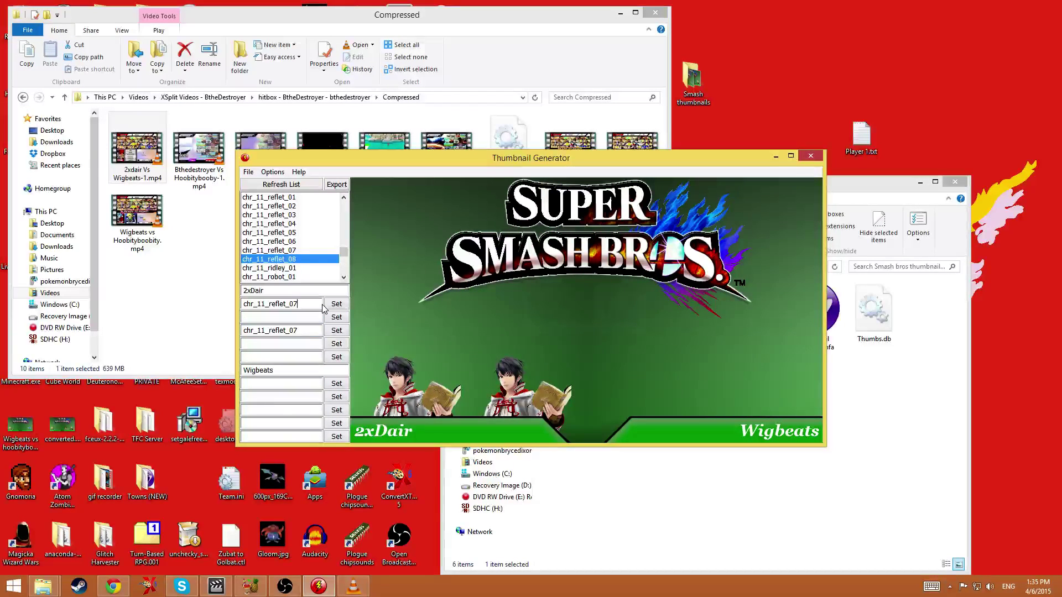
key(BackSpace)
text(1)
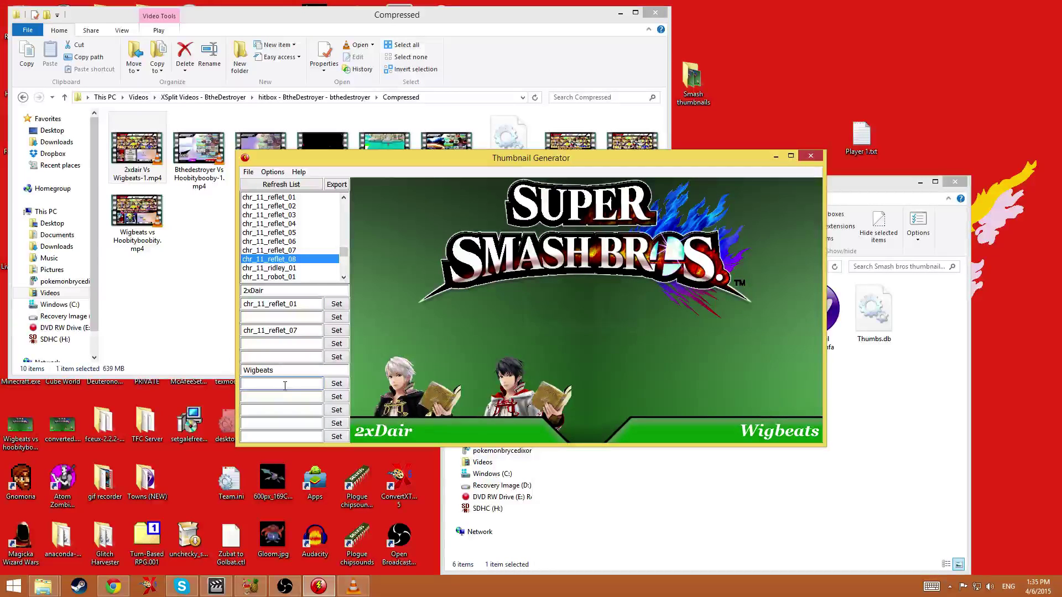
Step: Enter chr_11_toonlink_08 in Wigbeats' first portrait slot
key(BackSpace)
key(BackSpace)
text(cg)
key(BackSpace)
text(hr_11_toonlink_08)
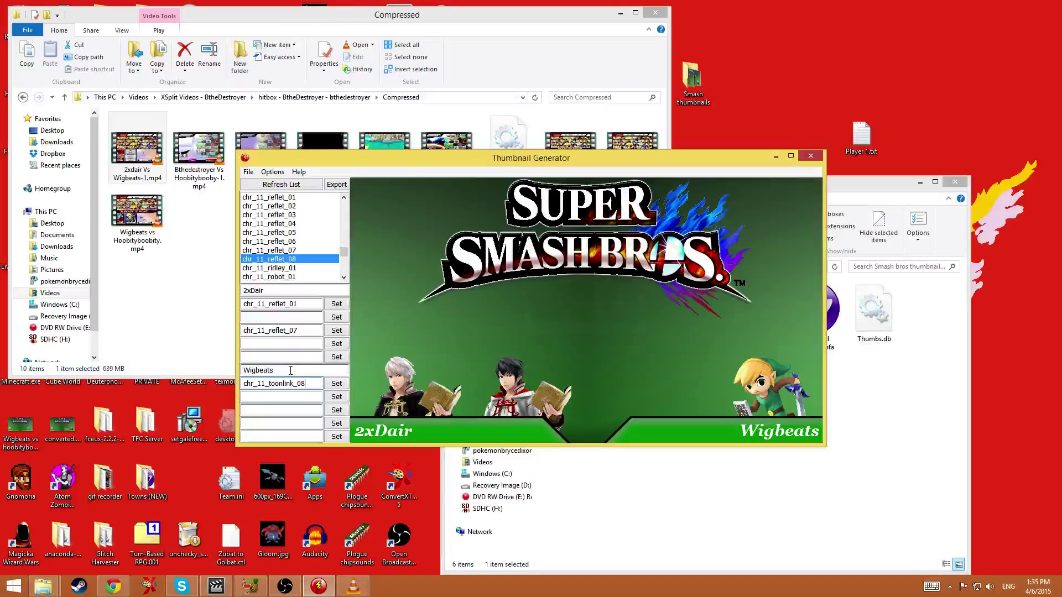
Step: Export the thumbnail and select 2xDair vs. Wigbeats.jpg in the Smash bros thumbnail generator folder
click(331, 184)
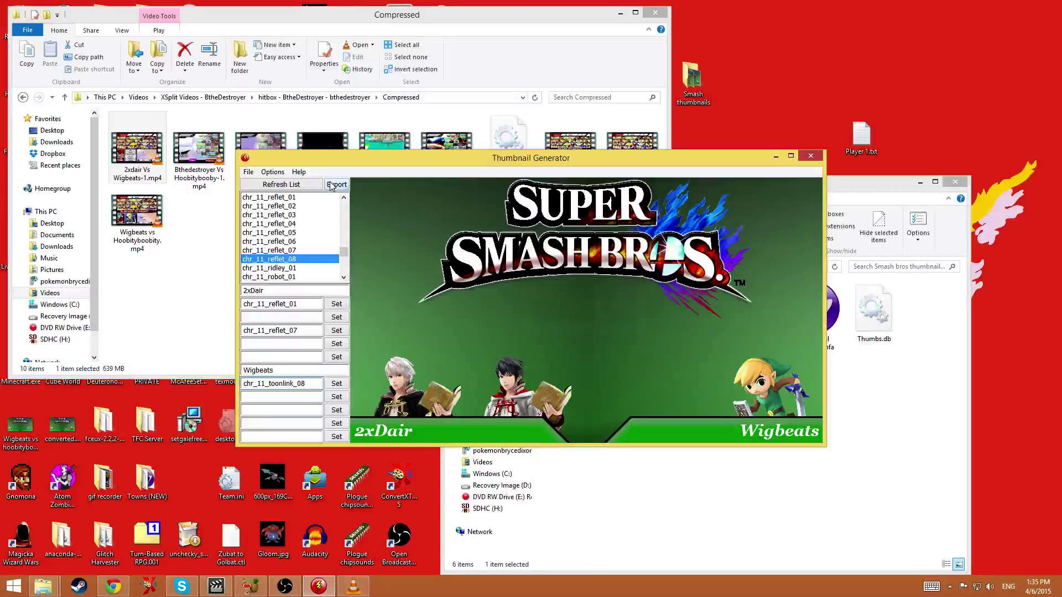
click(652, 564)
click(641, 332)
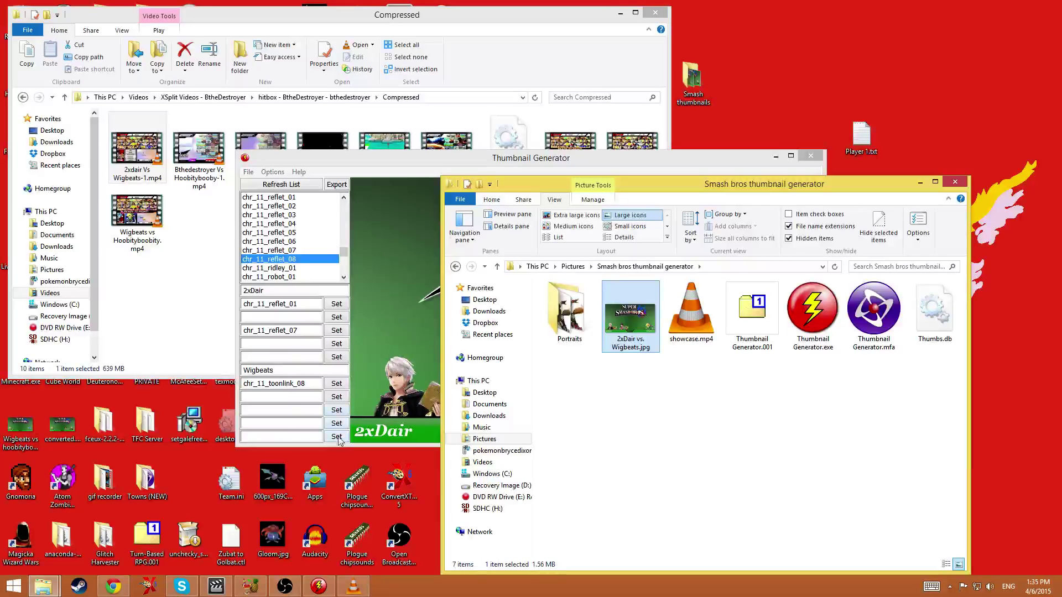
Step: Open a new Google Chrome window, snap it to half the screen and load image.online-convert.com/convert-to-jpg
right_click(114, 586)
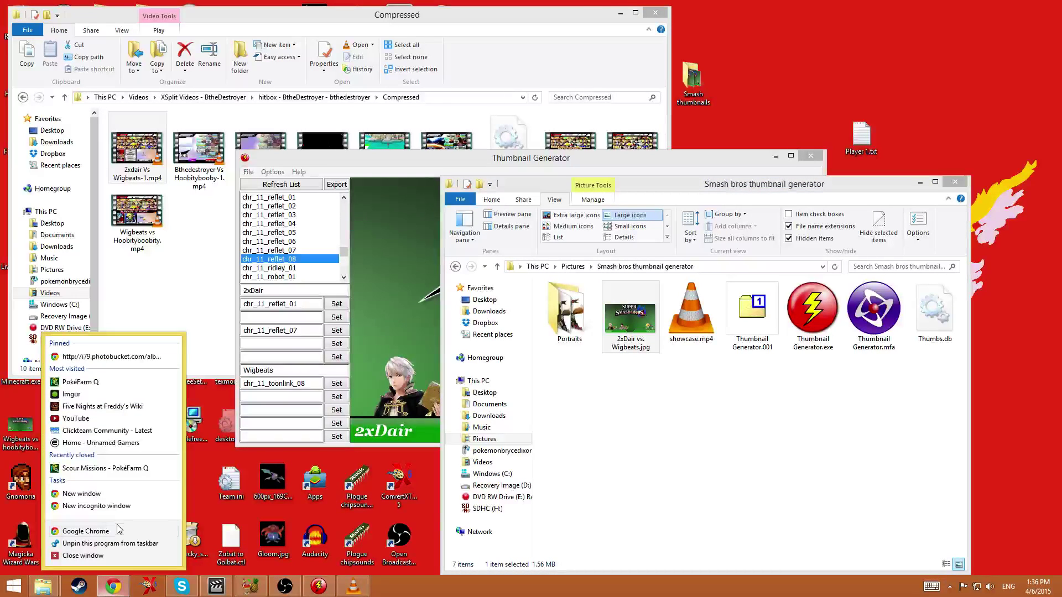
click(110, 495)
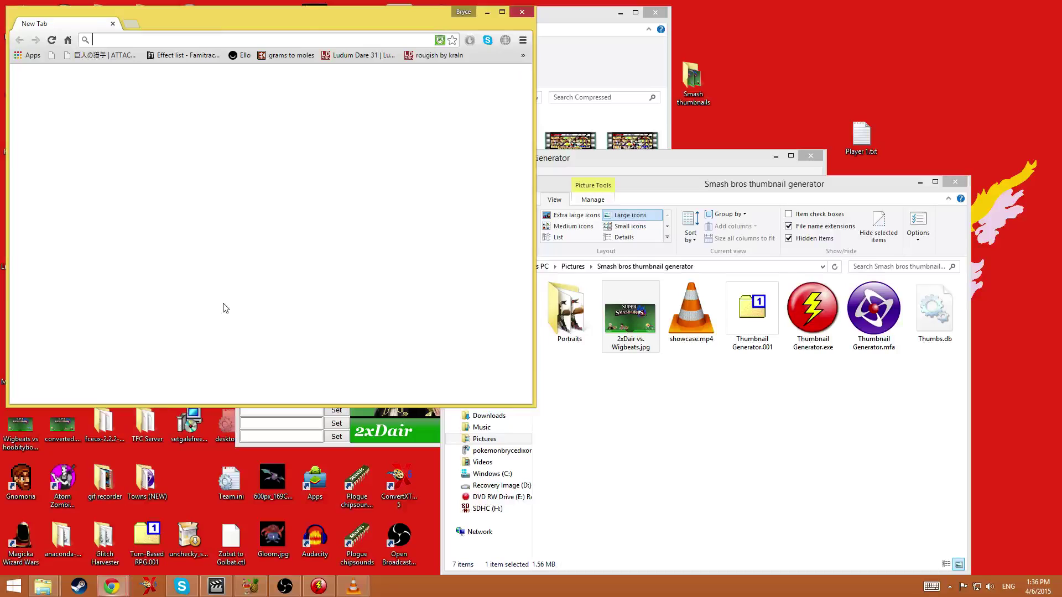
key(super+Left)
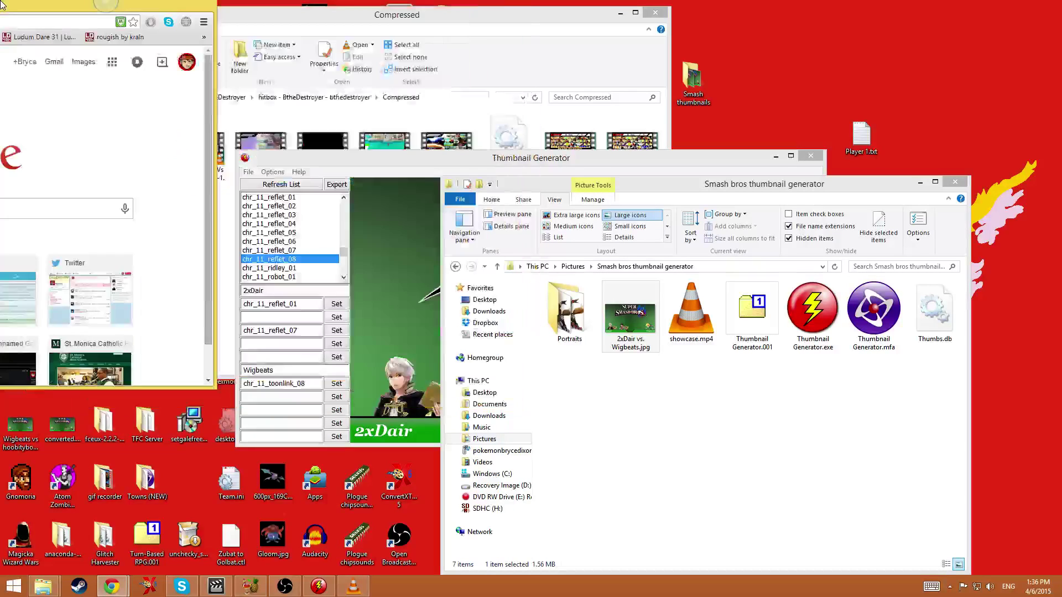
text(convert multiple images to jpg)
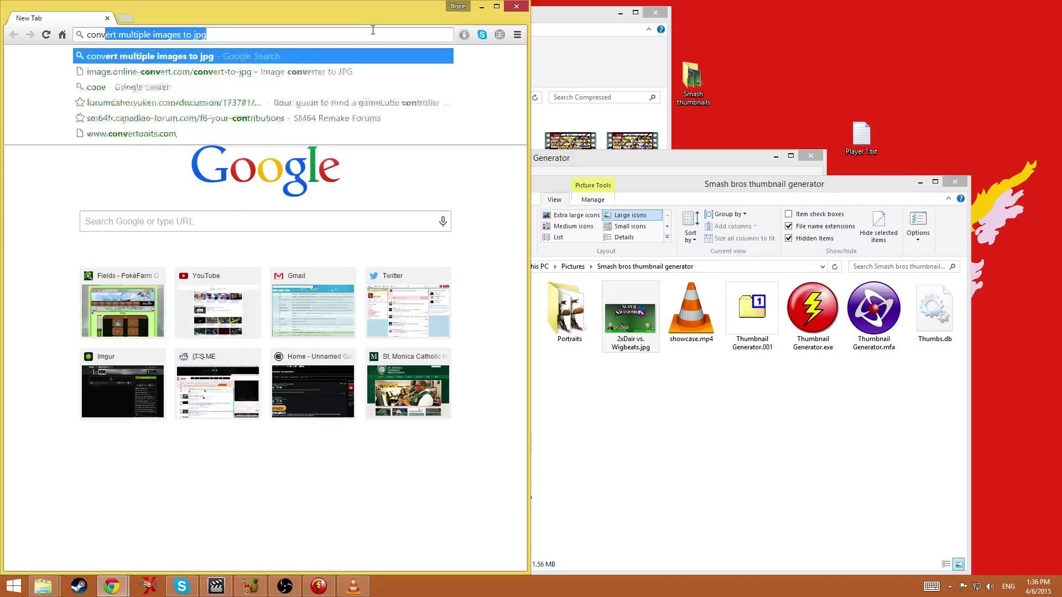
key(Down)
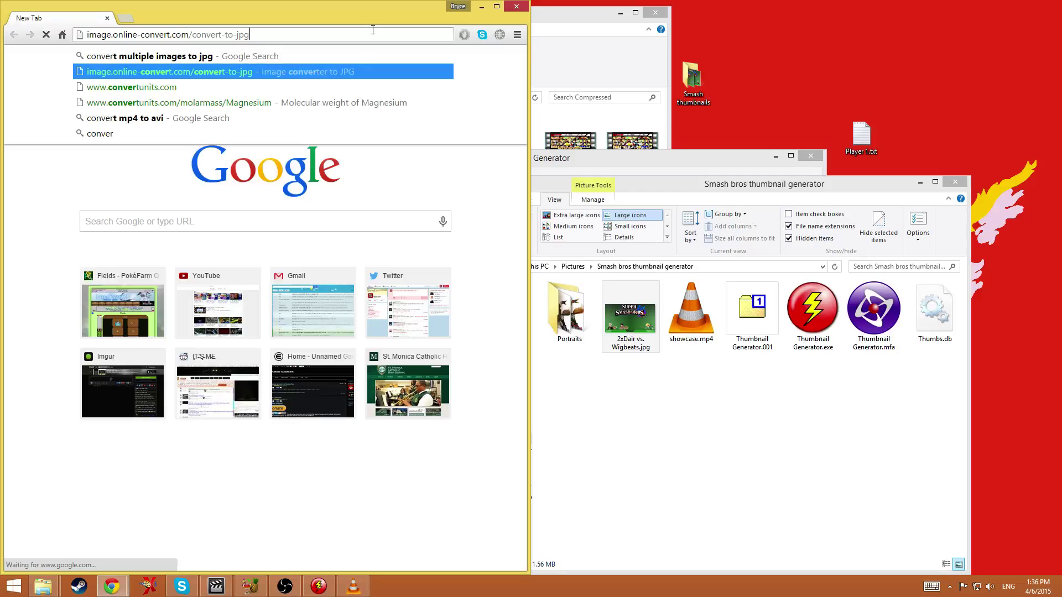
key(Return)
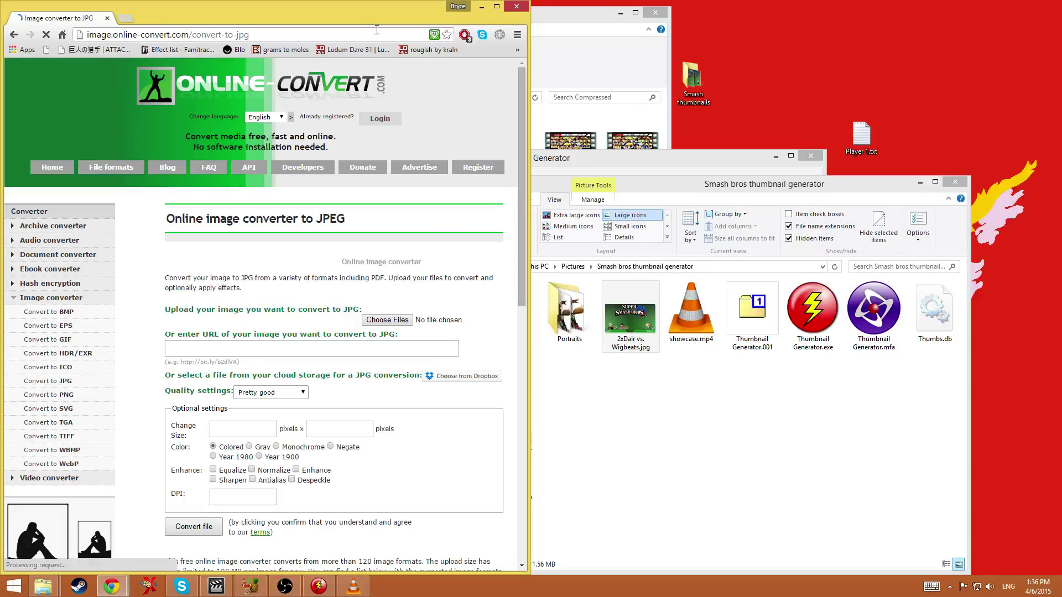
Step: Choose 2xDair vs. Wigbeats.jpg from the Smash bros thumbnail generator folder in Pictures as the upload and convert it to JPG
click(639, 354)
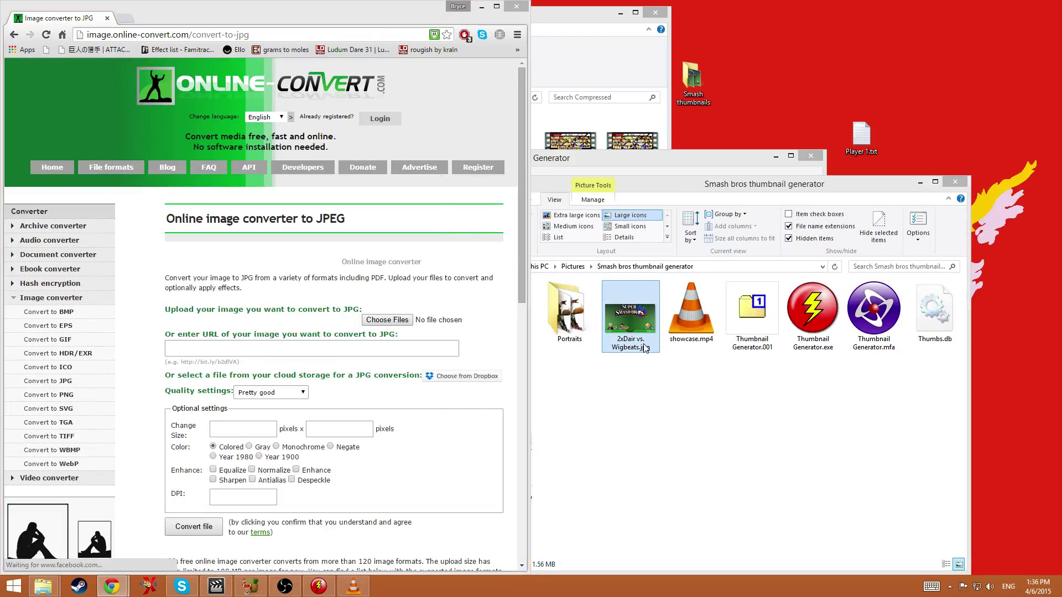
click(388, 320)
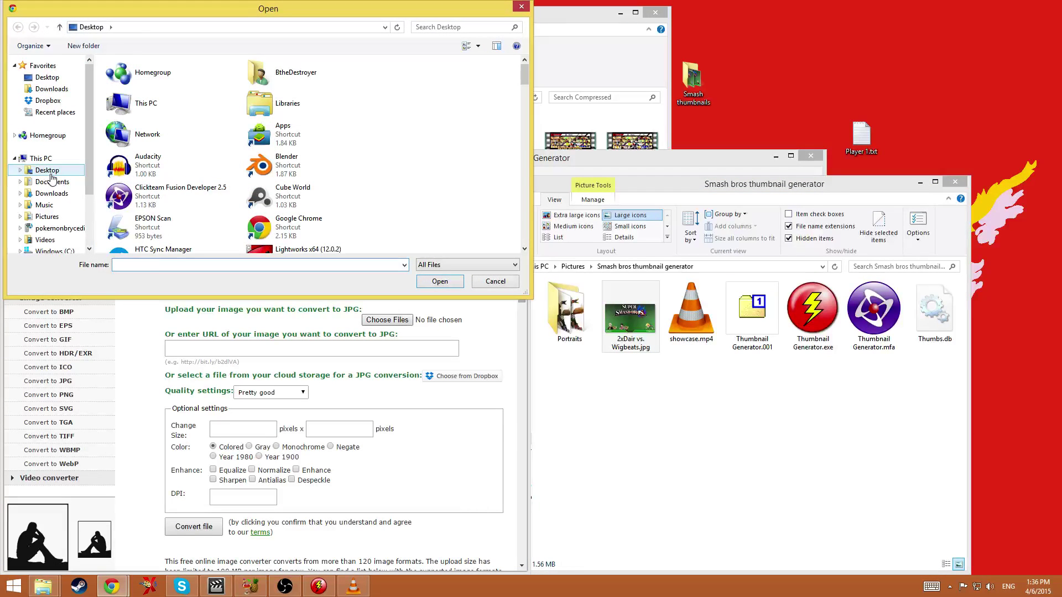
click(47, 217)
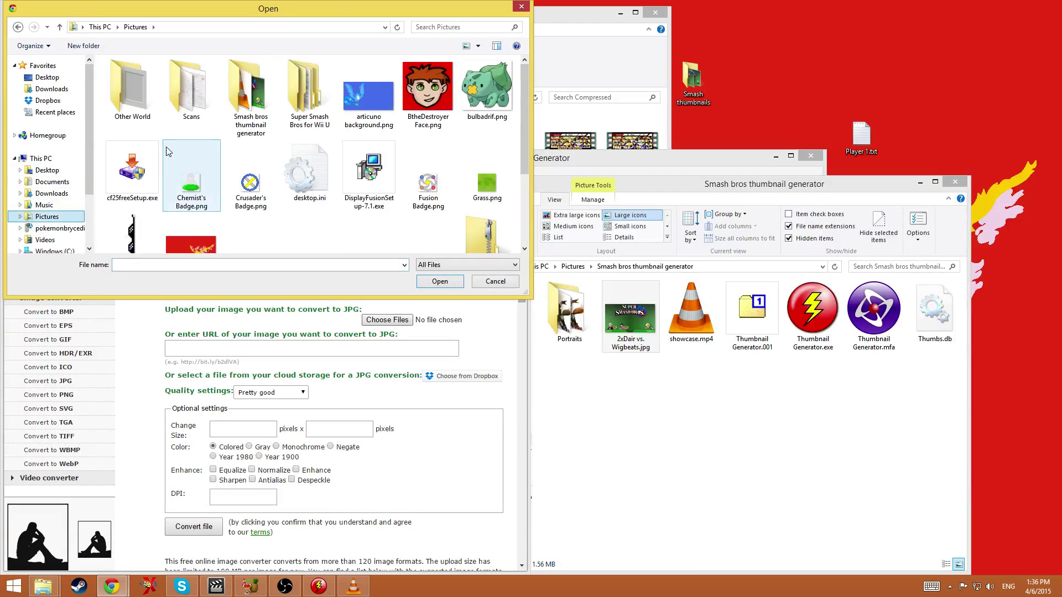
double_click(251, 91)
double_click(194, 95)
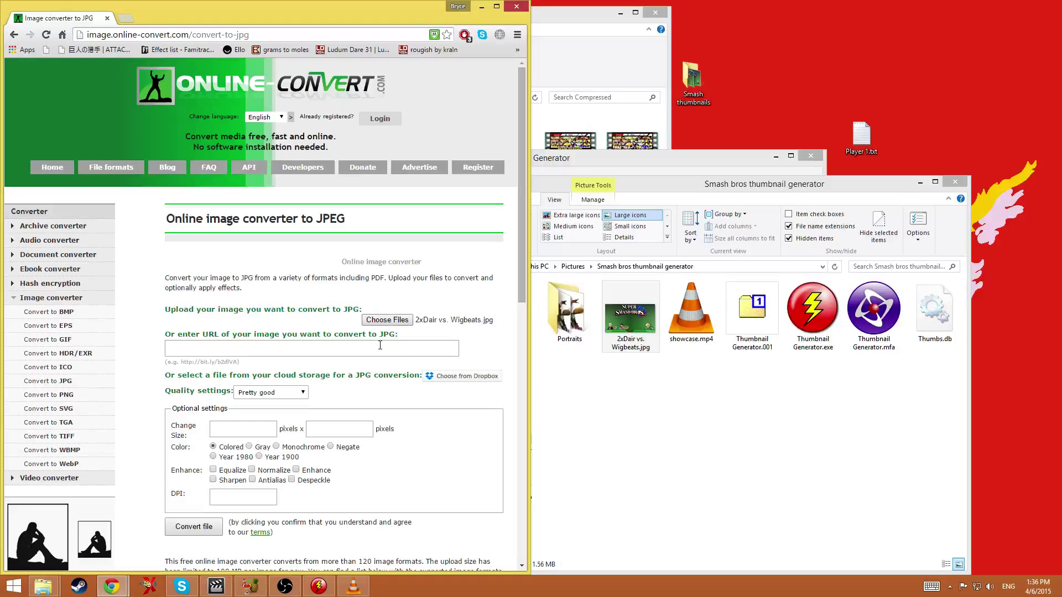
click(220, 527)
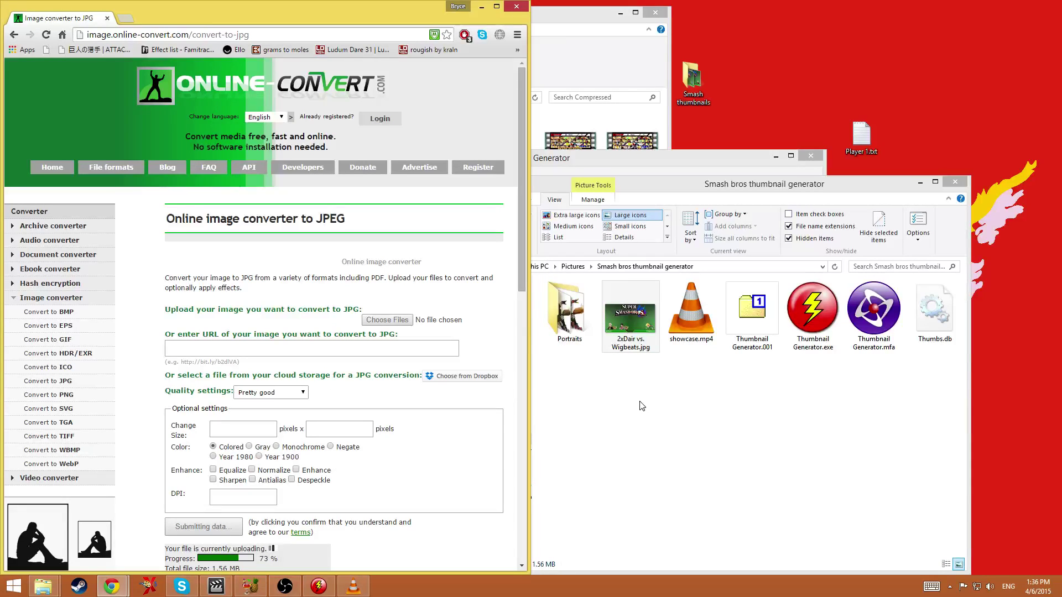
Step: Save the converted image over 2xDair vs. Wigbeats.jpg in the Smash bros thumbnail generator folder and select the file there
click(611, 319)
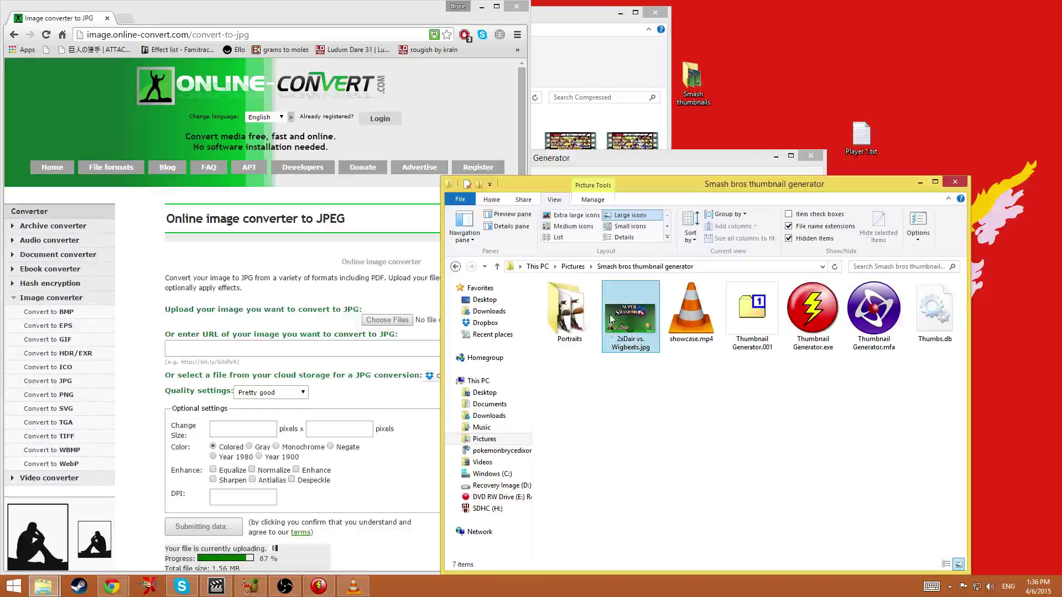
click(586, 365)
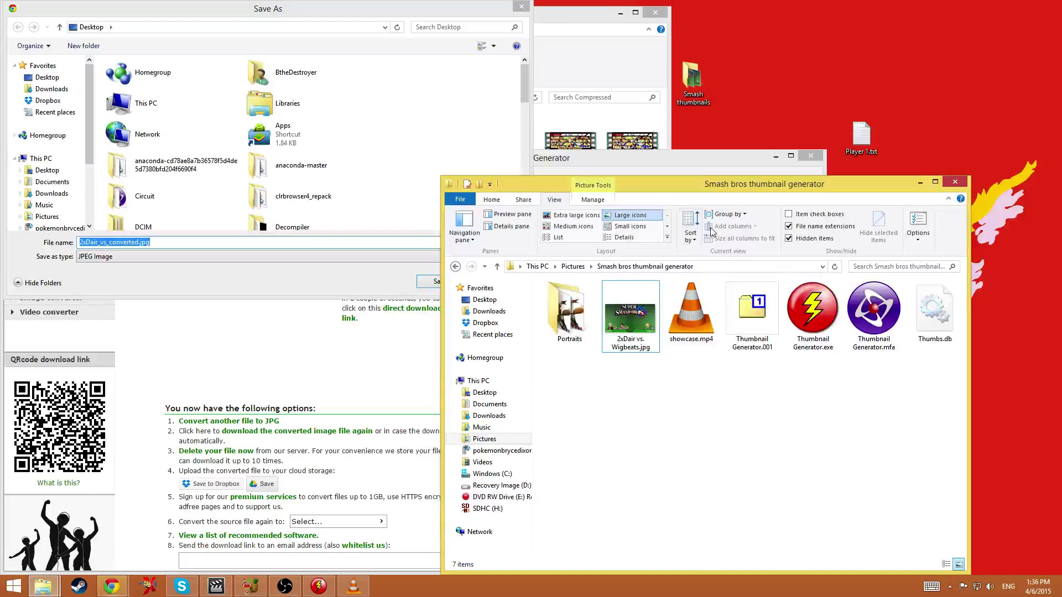
click(311, 26)
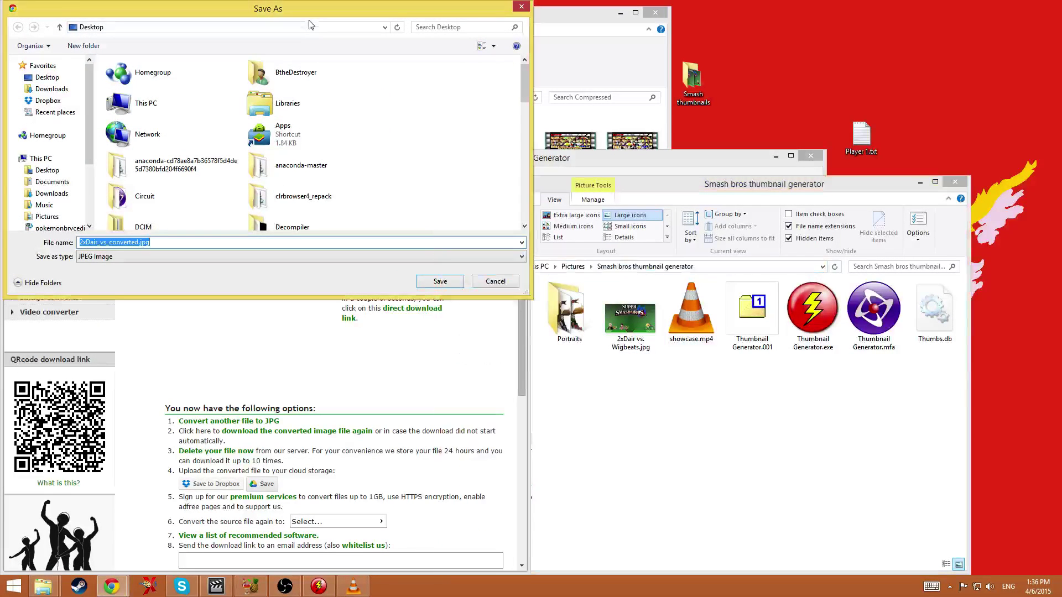
text(C:\Users\BtheDestroyer\Pictures\Smash bros thumbnail generator)
key(Return)
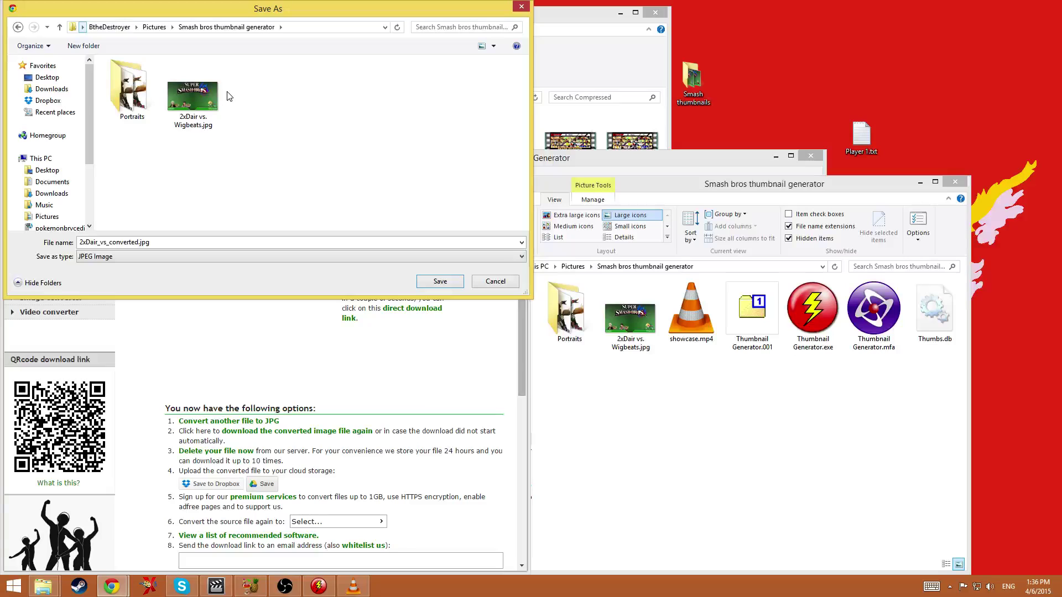
double_click(209, 106)
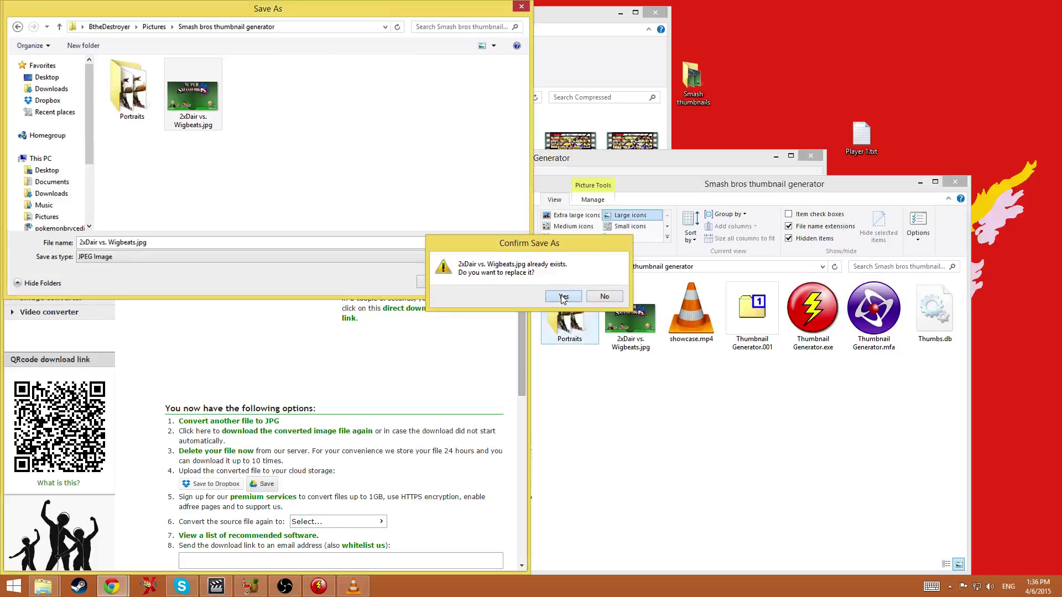
click(569, 298)
click(631, 316)
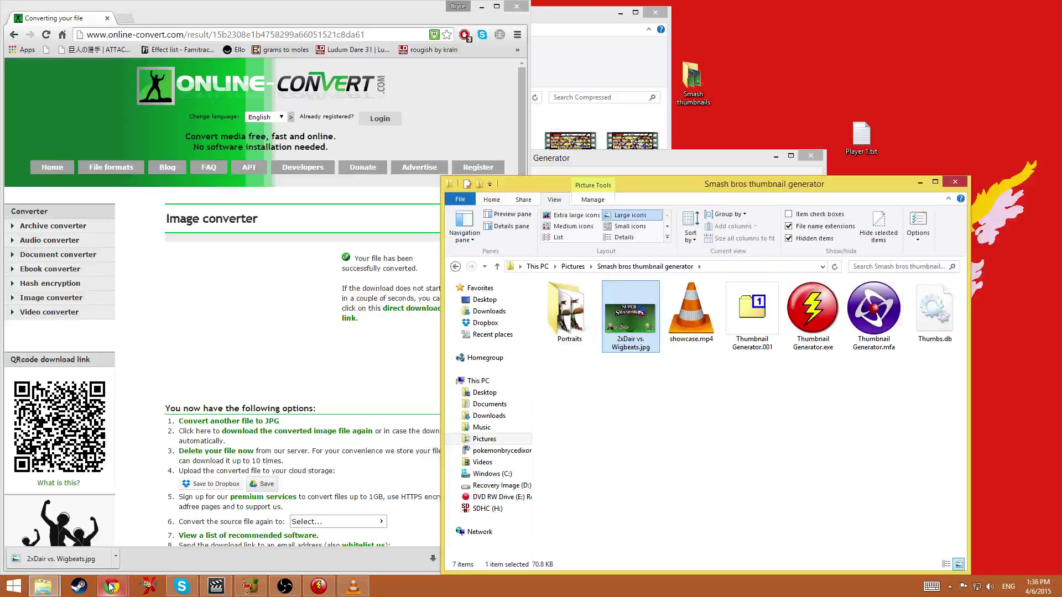
mouse_move(111, 585)
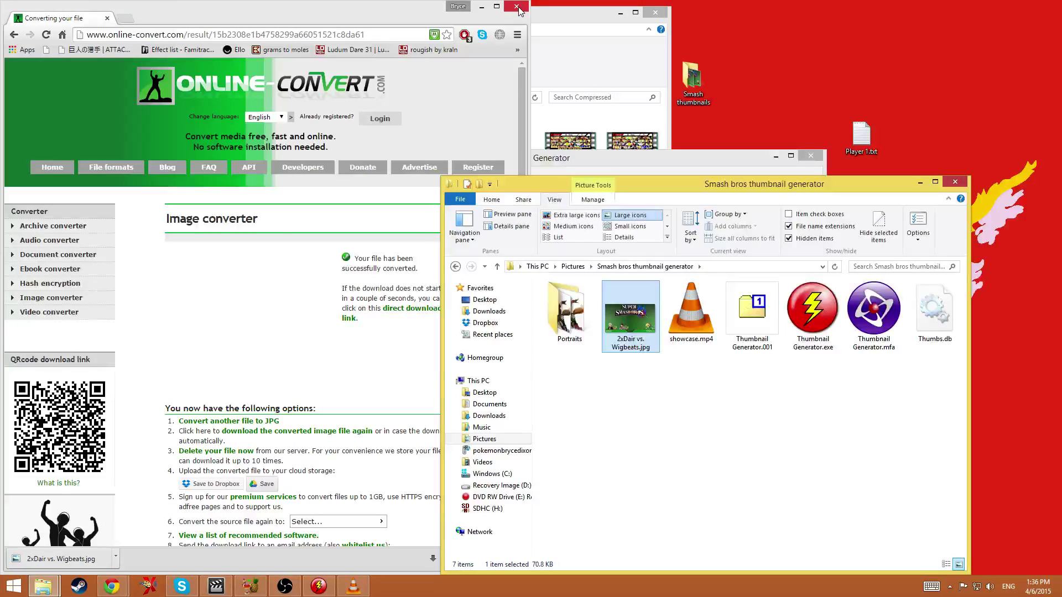
Step: Close the browser window with the finished conversion and close Thumbnail Generator
click(517, 7)
click(657, 174)
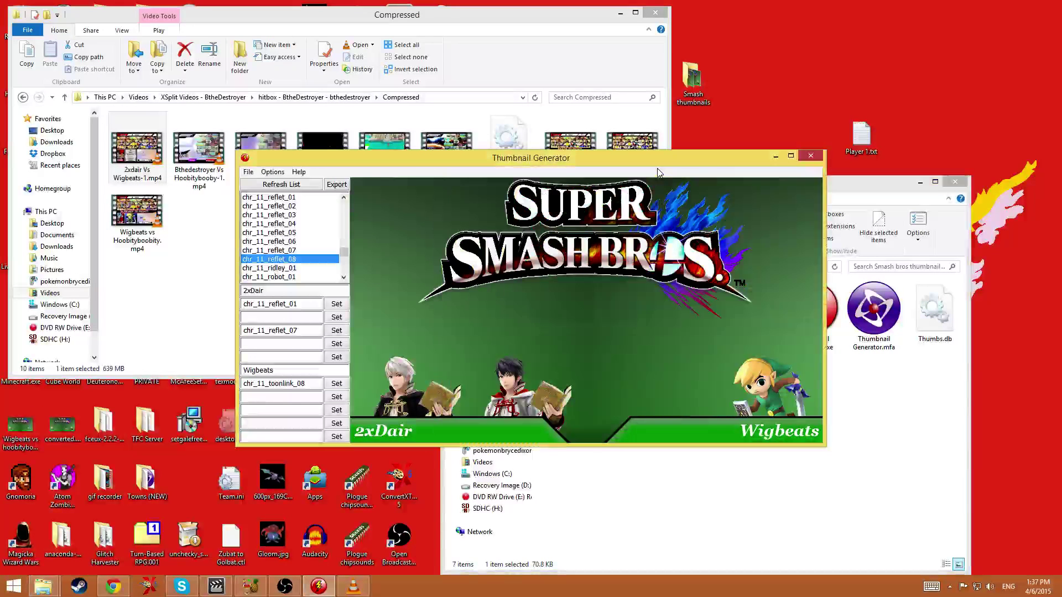
click(809, 158)
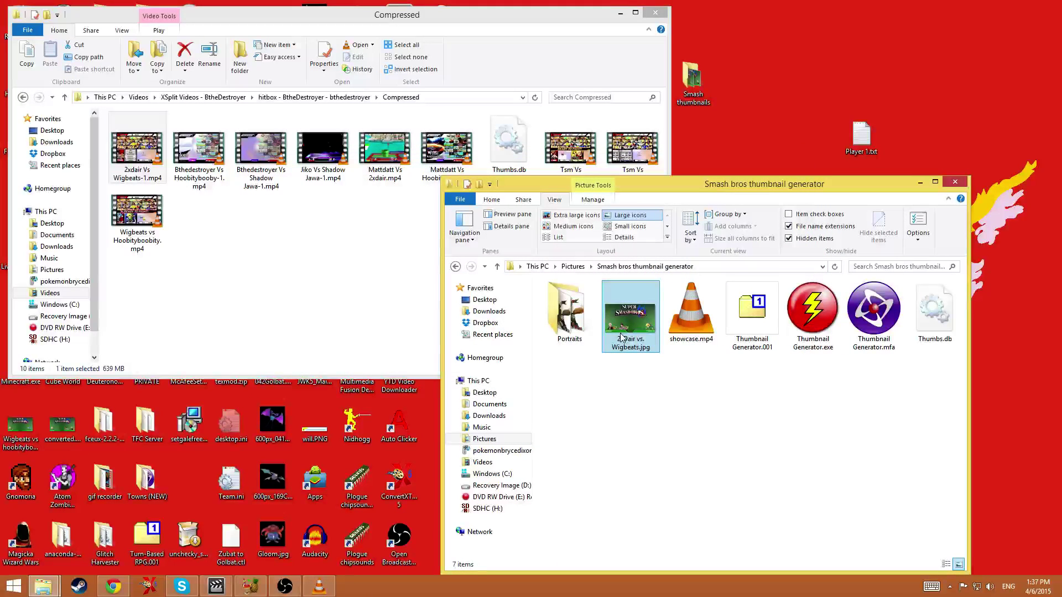
Step: Select 2xDair vs. Wigbeats.jpg in the Smash bros thumbnail generator folder and check its dimensions and file size
drag(637, 378, 643, 406)
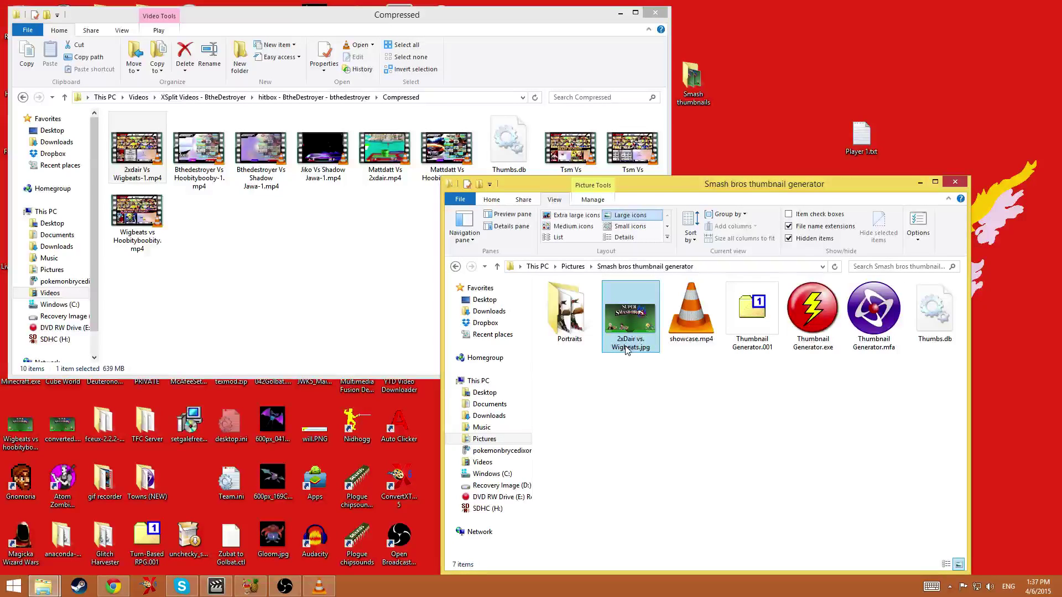
click(645, 341)
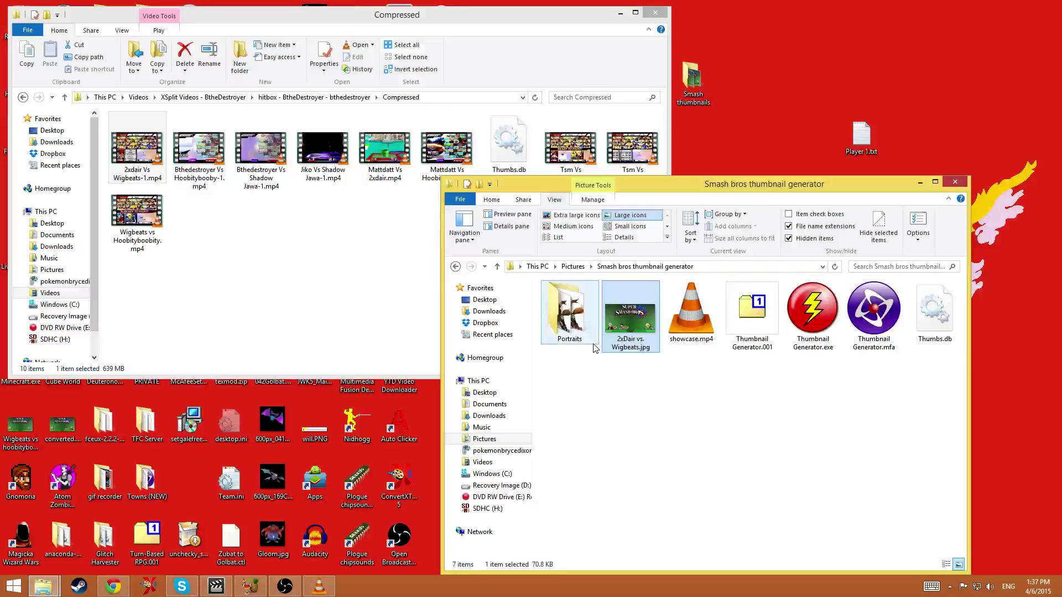
mouse_move(623, 342)
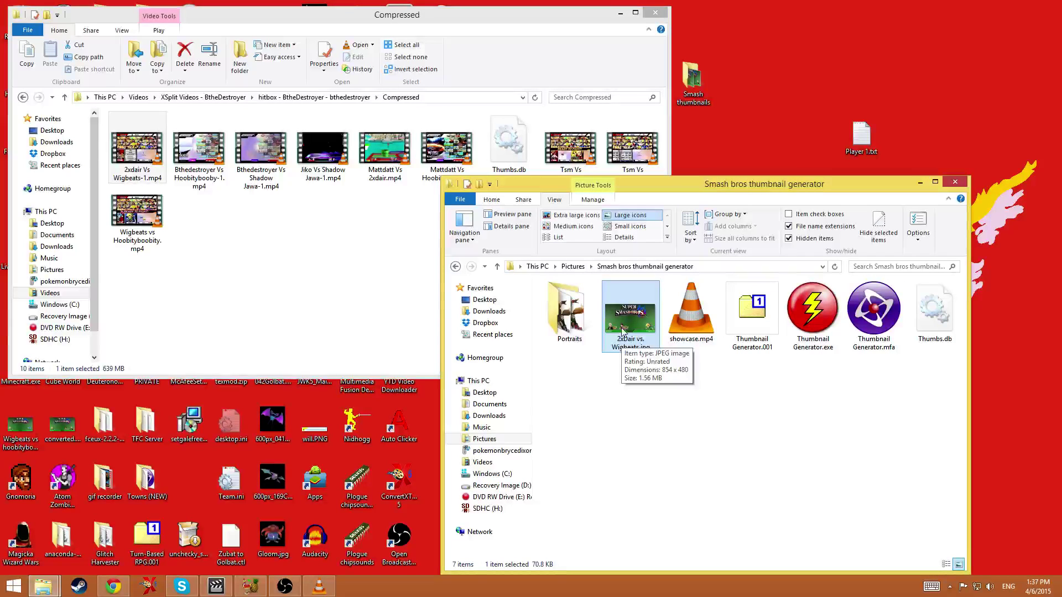
drag(635, 342, 670, 443)
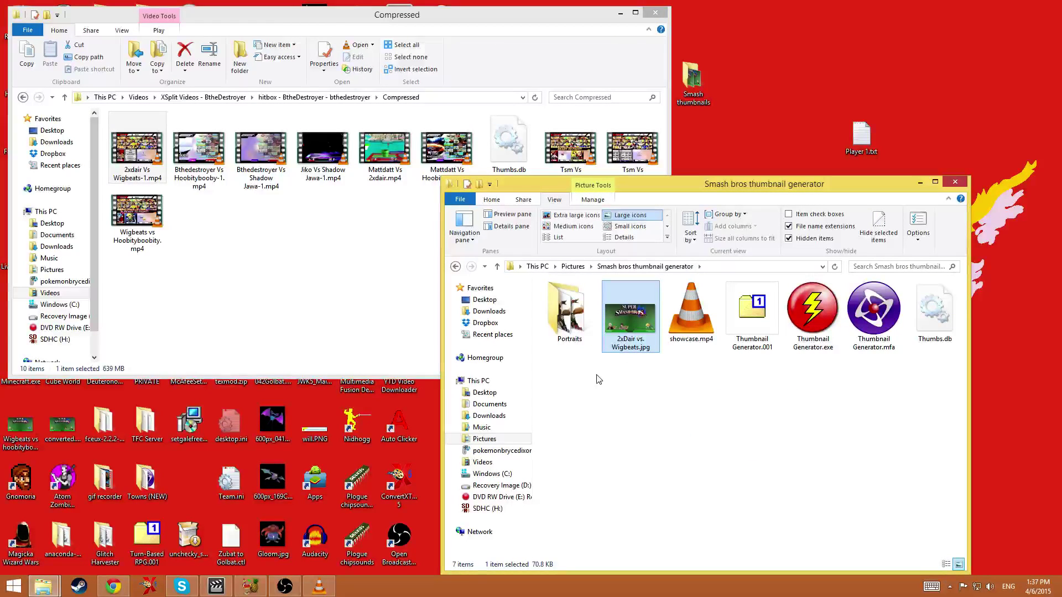
Step: View 2xDair vs. Wigbeats.jpg in Windows Photo Viewer, examining the image quality up close and as a whole, and close the viewer
double_click(633, 343)
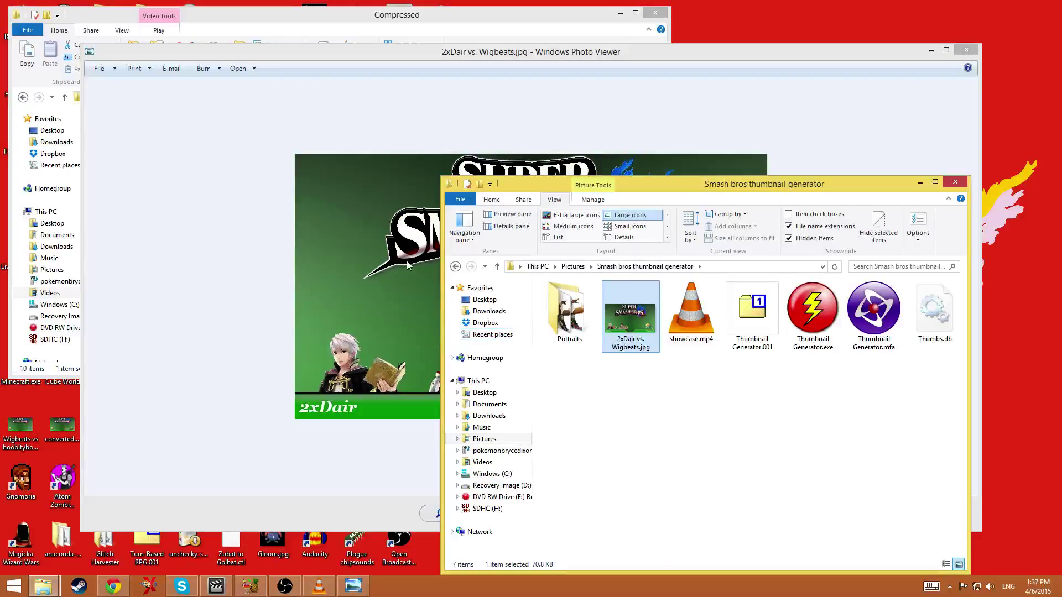
scroll(644, 254, up, 2)
scroll(644, 253, up, 1)
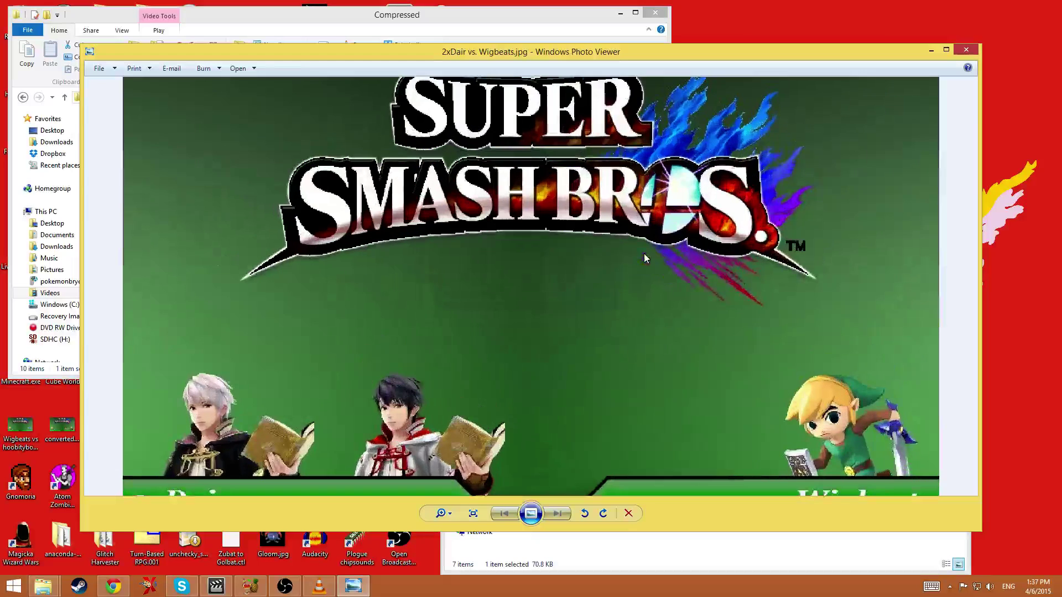
scroll(551, 270, up, 2)
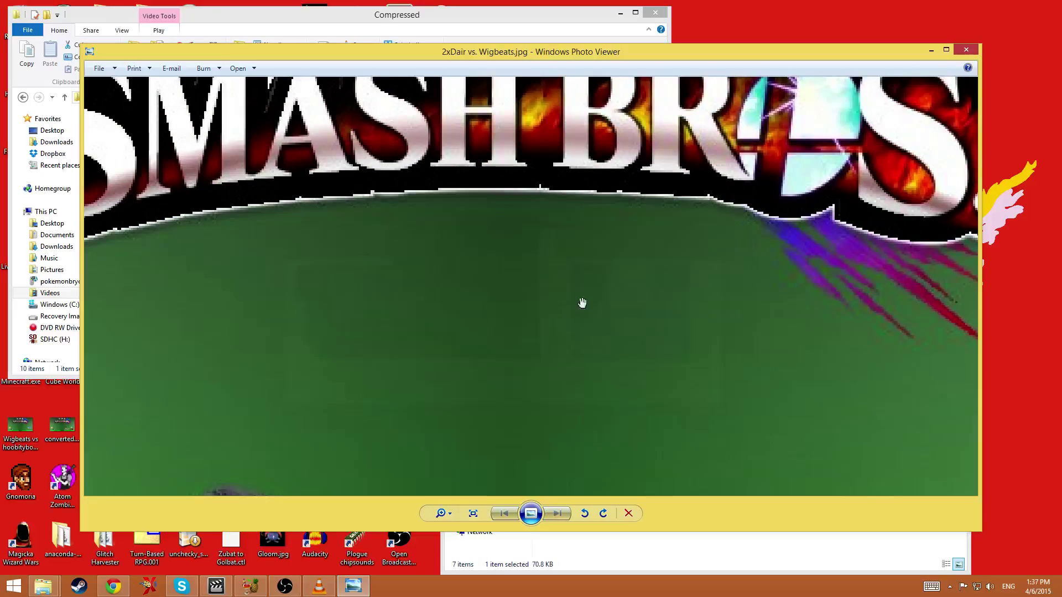
drag(580, 301, 605, 343)
scroll(605, 342, down, 6)
scroll(545, 453, up, 1)
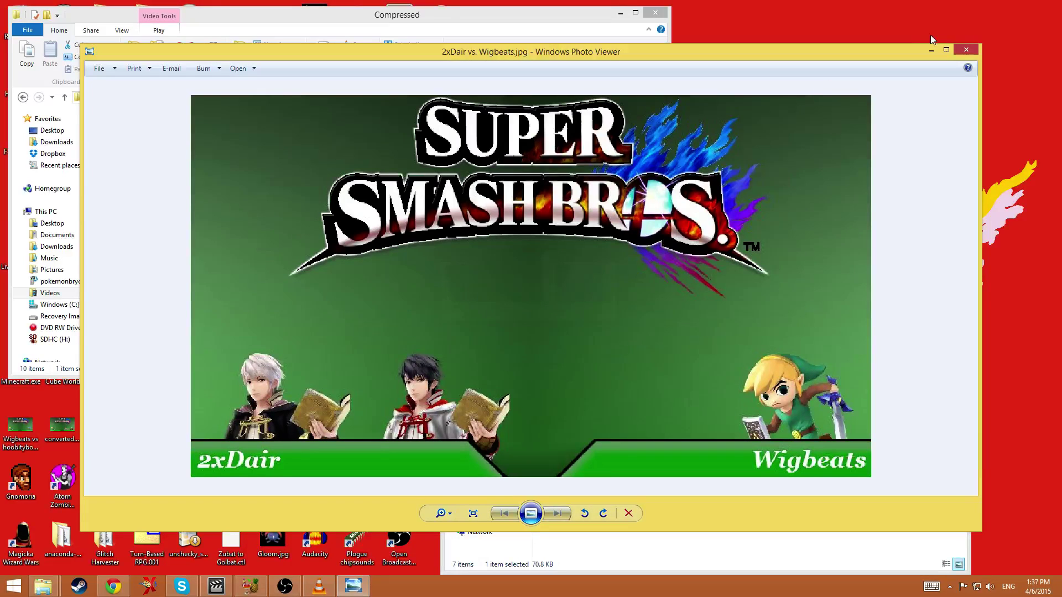
click(977, 52)
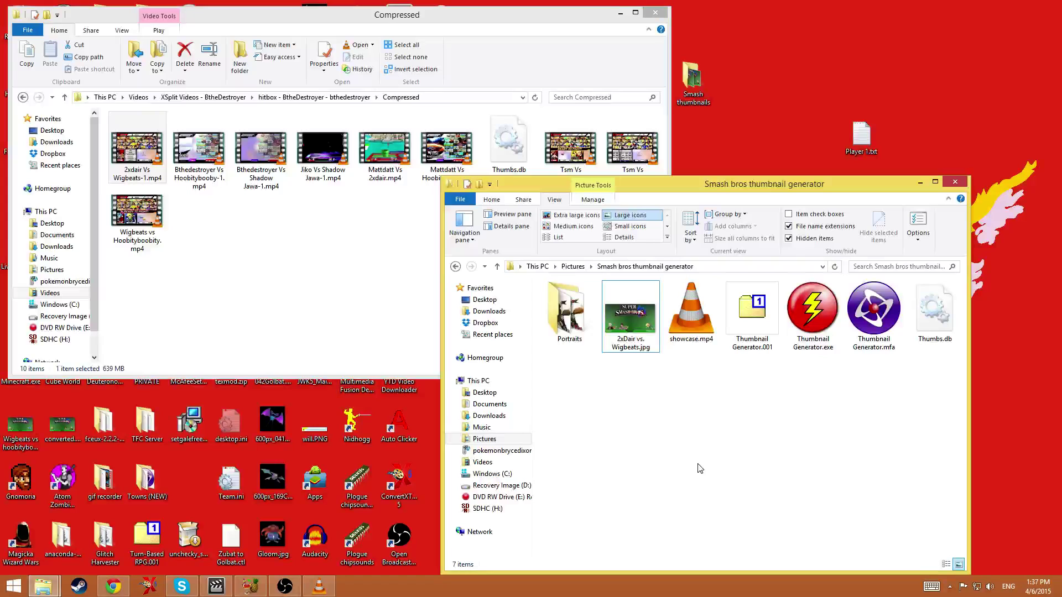
double_click(634, 306)
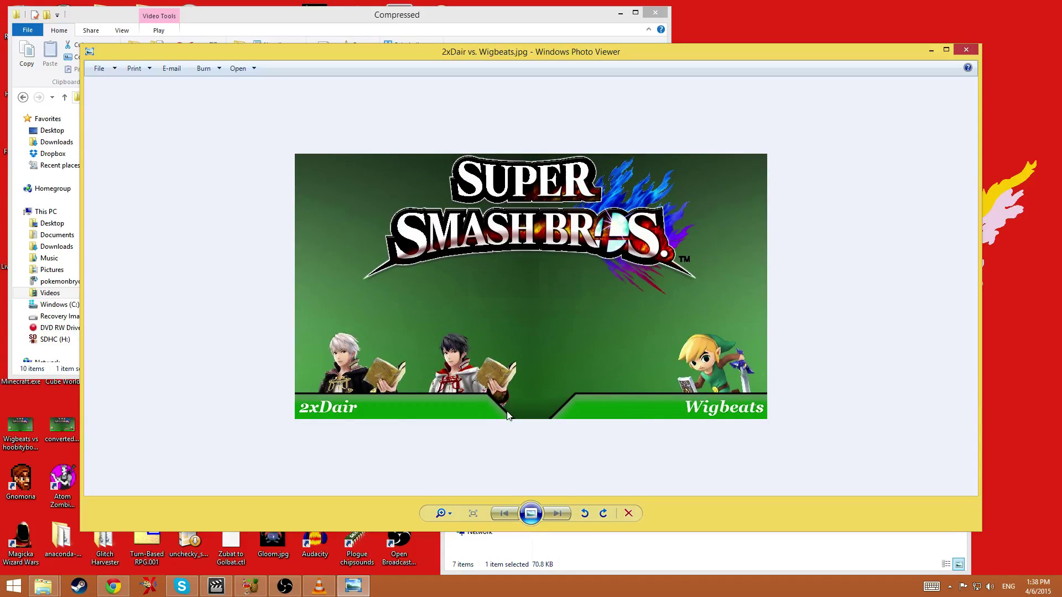
click(973, 52)
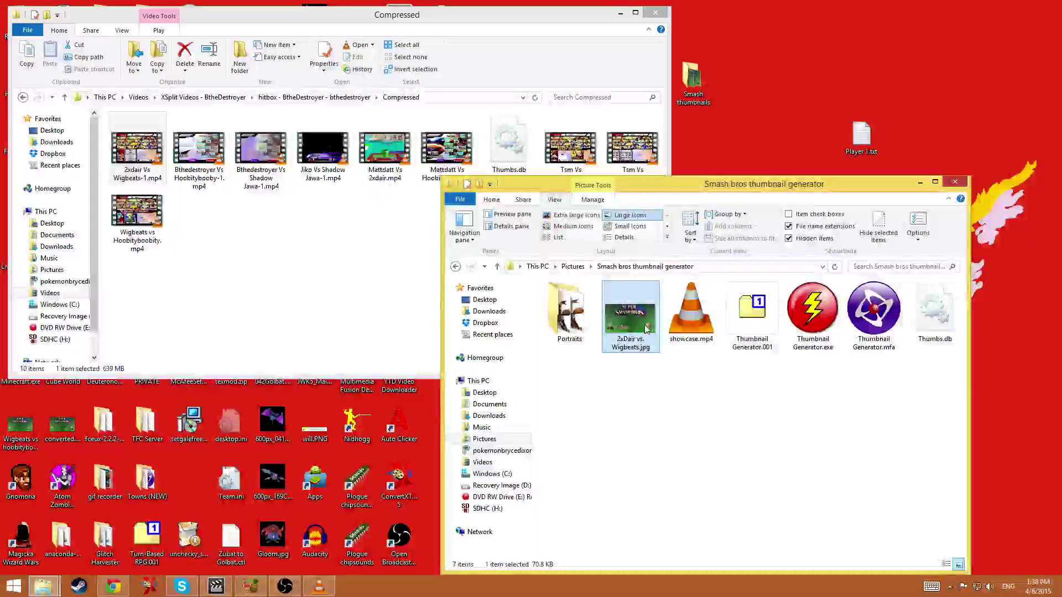